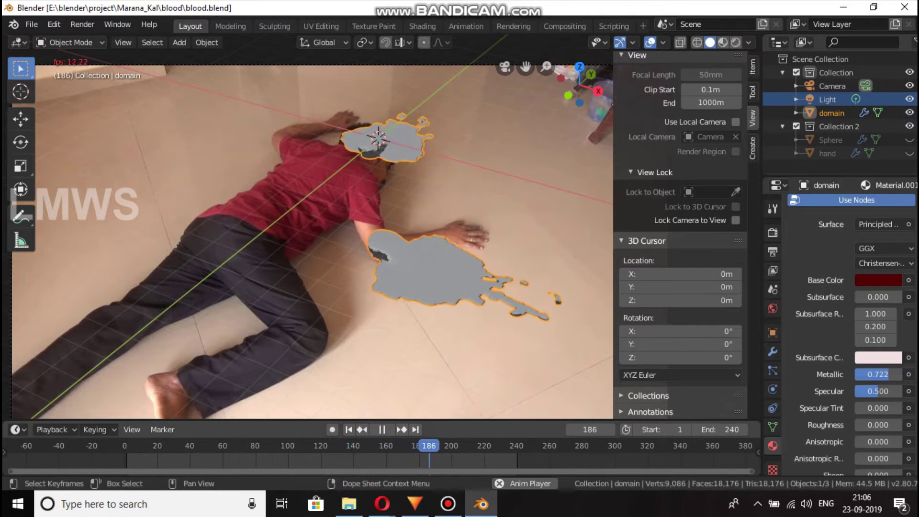
- Stop the blood animation playback and open a new Blender window with the default scene
{"action": "key", "text": "space"}
{"action": "key", "text": "KP_0"}
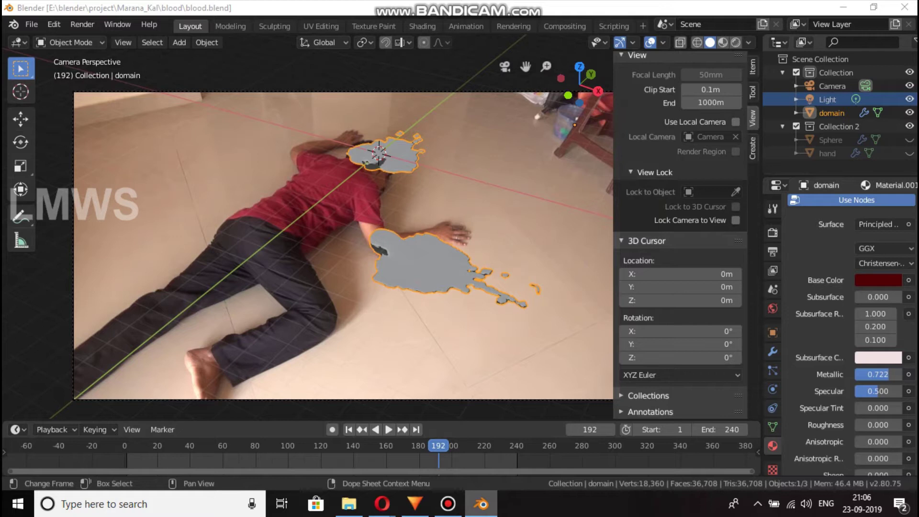
{"action": "left_click", "coordinate": [448, 504]}
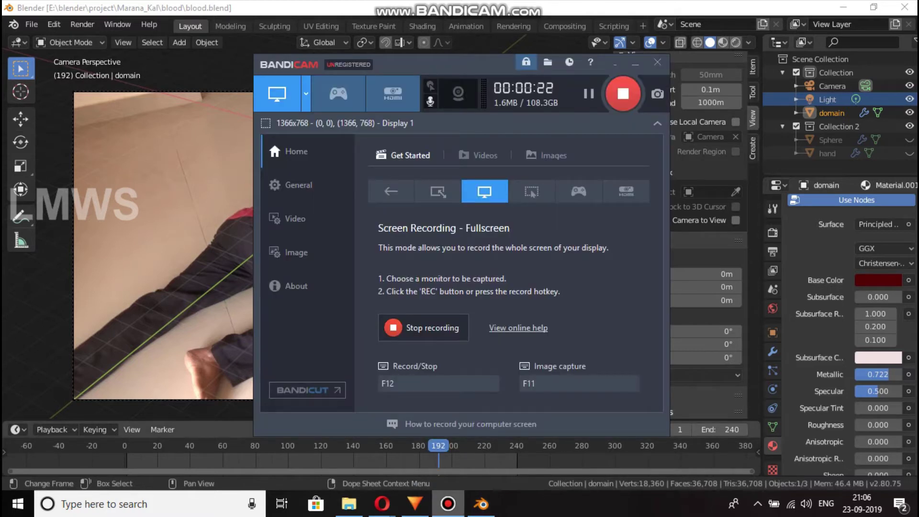
{"action": "right_click", "coordinate": [481, 504]}
{"action": "left_click", "coordinate": [480, 443]}
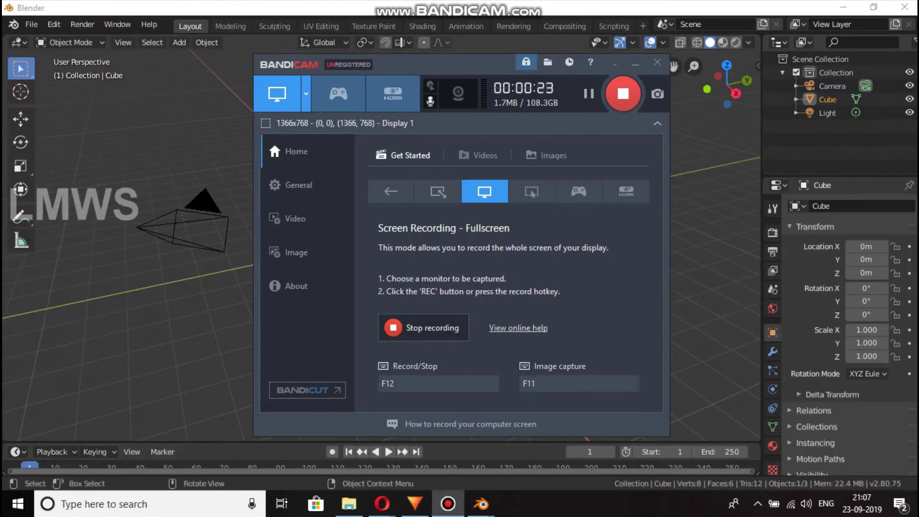
{"action": "left_click", "coordinate": [634, 63]}
{"action": "left_click", "coordinate": [598, 165]}
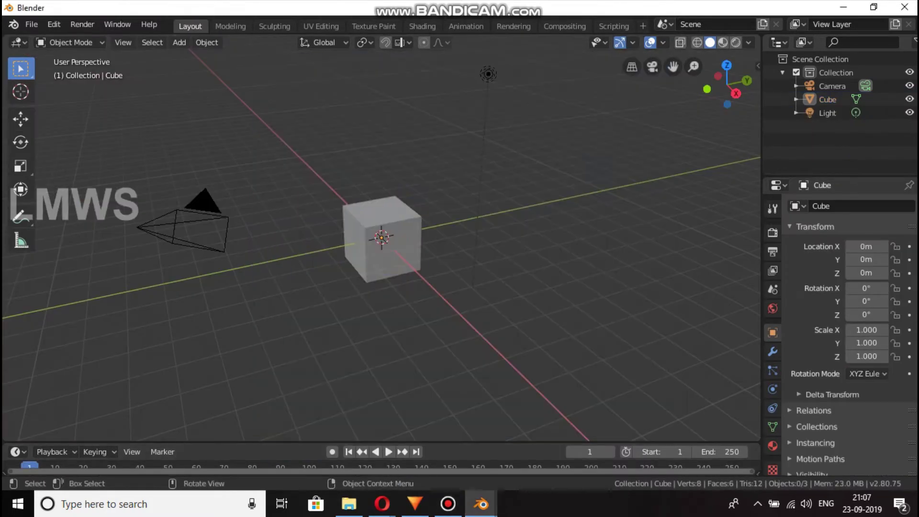
- Delete the default cube and look through the selected scene camera
{"action": "key", "text": "x"}
{"action": "left_click", "coordinate": [328, 230]}
{"action": "middle_click_drag", "start_coordinate": [225, 224], "coordinate": [259, 225]}
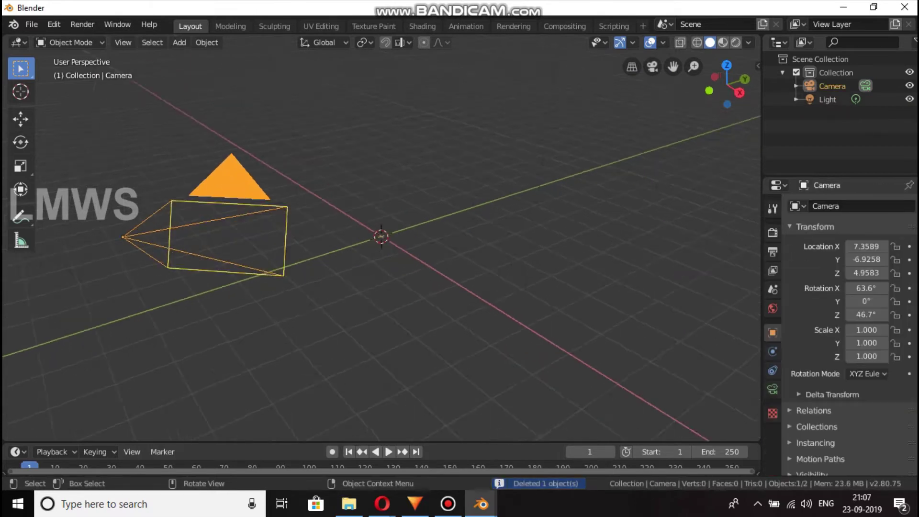
{"action": "key", "text": "KP_0"}
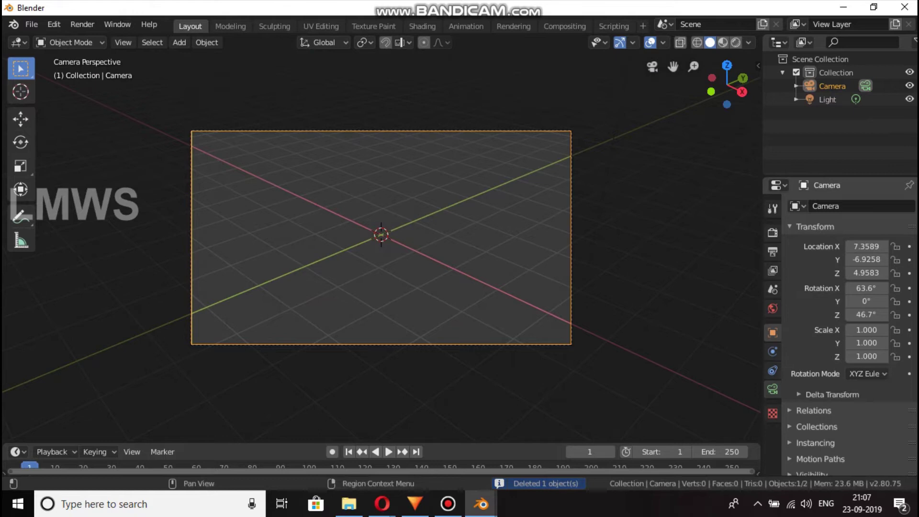
- Add an empty background image slot to the camera in its Background Images settings
{"action": "left_click", "coordinate": [773, 389]}
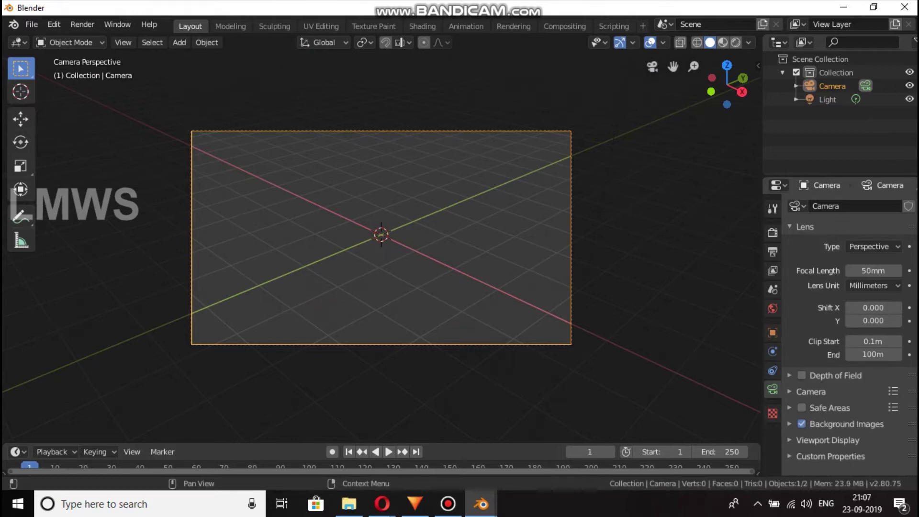
{"action": "left_click", "coordinate": [834, 424]}
{"action": "scroll", "coordinate": [849, 334], "scroll_direction": "down", "scroll_amount": 1}
{"action": "left_click", "coordinate": [851, 430]}
{"action": "scroll", "coordinate": [849, 335], "scroll_direction": "down", "scroll_amount": 3}
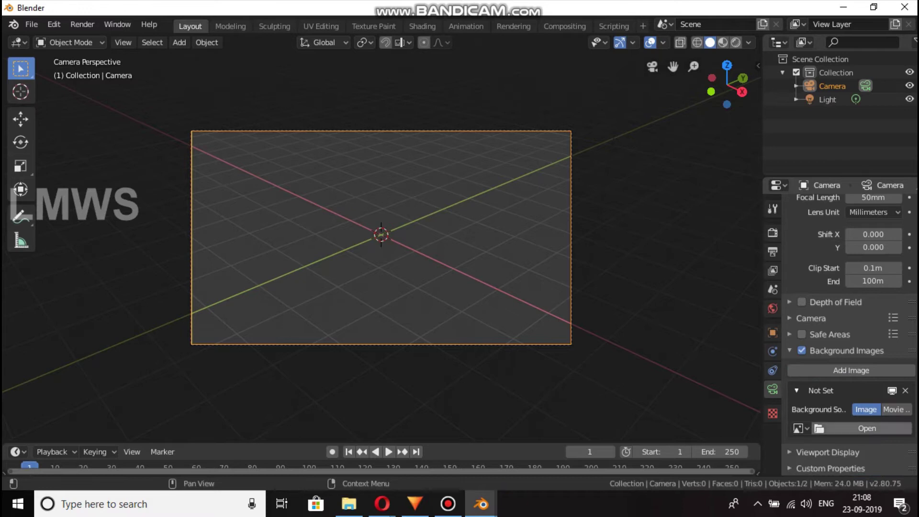
- Load blood_check.png from the marana_kal\img project folder as the camera's background image
{"action": "left_click", "coordinate": [867, 428]}
{"action": "scroll", "coordinate": [81, 144], "scroll_direction": "down", "scroll_amount": 3}
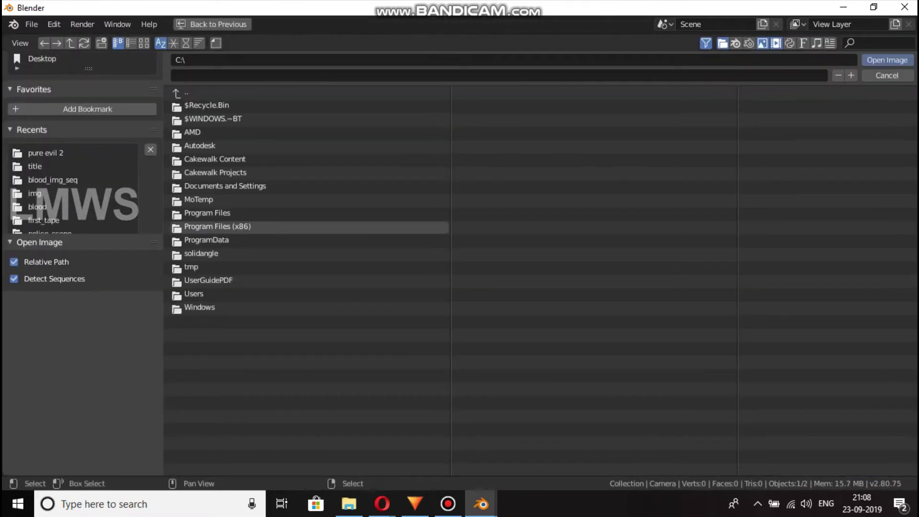
{"action": "left_click", "coordinate": [52, 180]}
{"action": "left_click", "coordinate": [182, 93]}
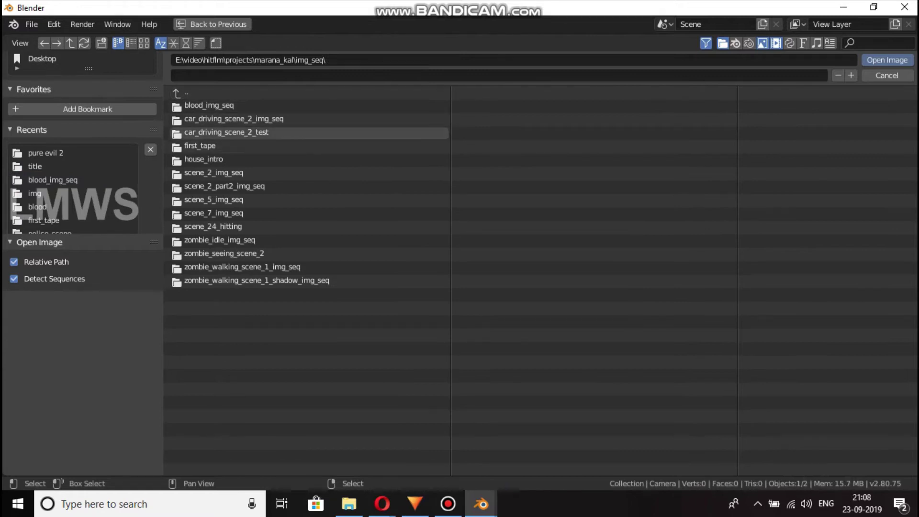
{"action": "left_click", "coordinate": [209, 104]}
{"action": "left_click", "coordinate": [181, 93]}
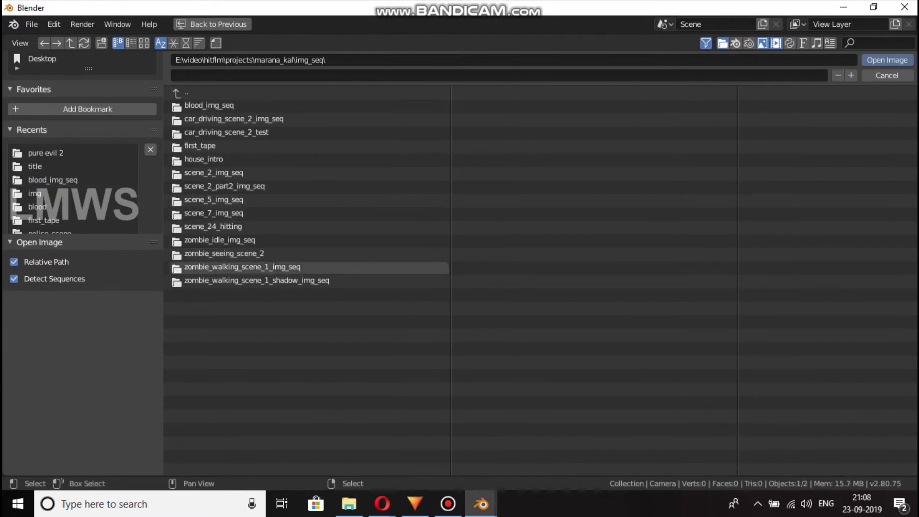
{"action": "left_click", "coordinate": [182, 93]}
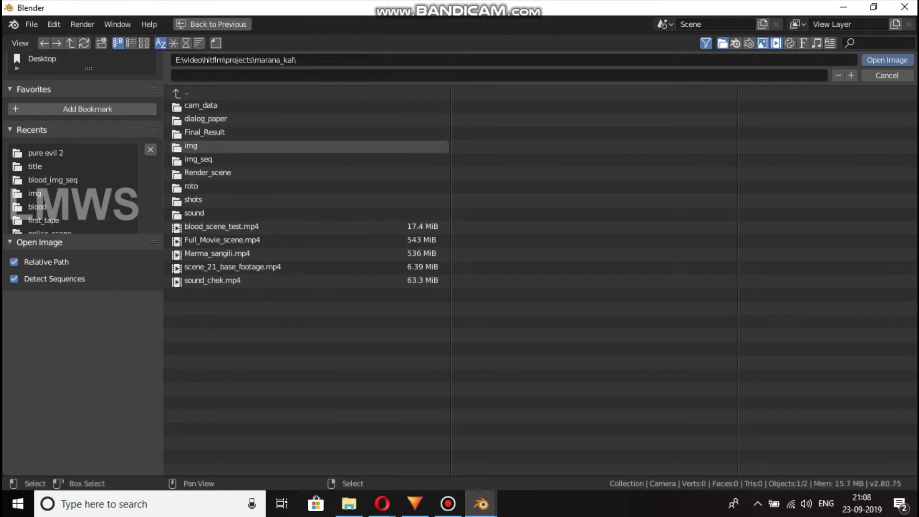
{"action": "left_click", "coordinate": [190, 146]}
{"action": "left_click", "coordinate": [144, 43]}
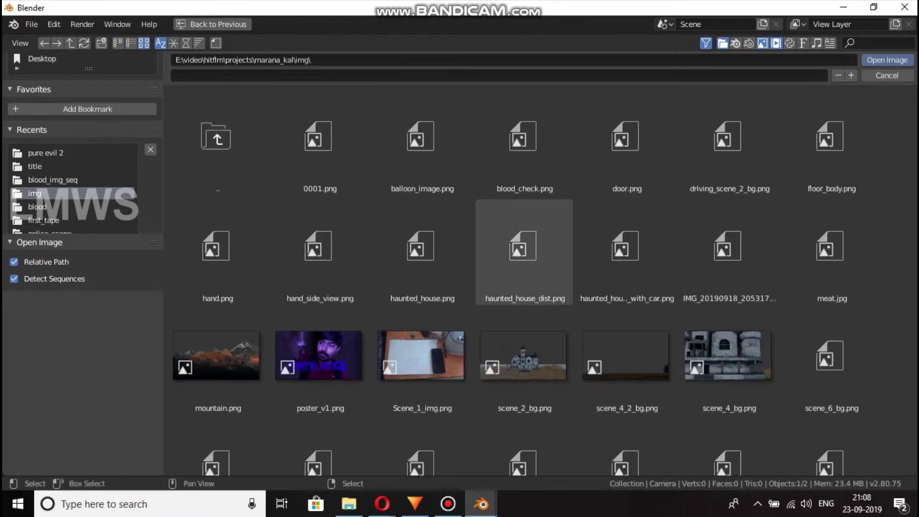
{"action": "scroll", "coordinate": [627, 359], "scroll_direction": "down", "scroll_amount": 6}
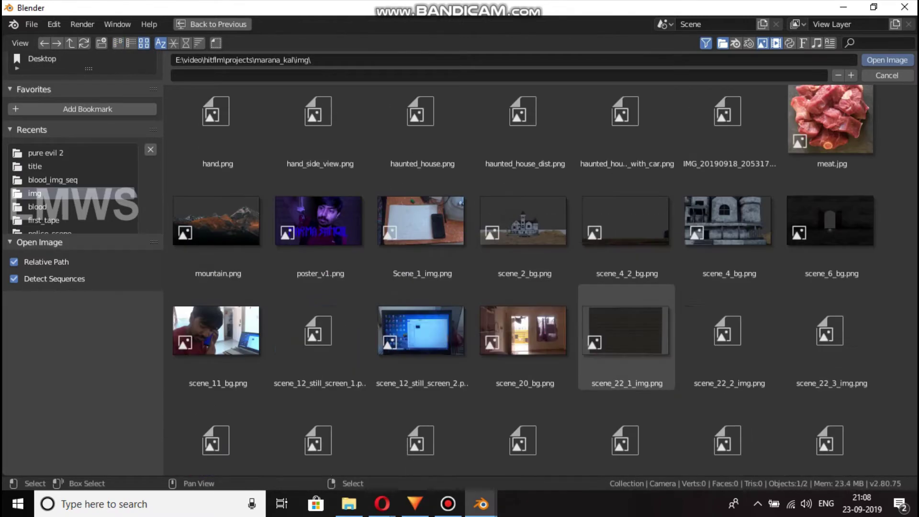
{"action": "scroll", "coordinate": [524, 144], "scroll_direction": "up", "scroll_amount": 7}
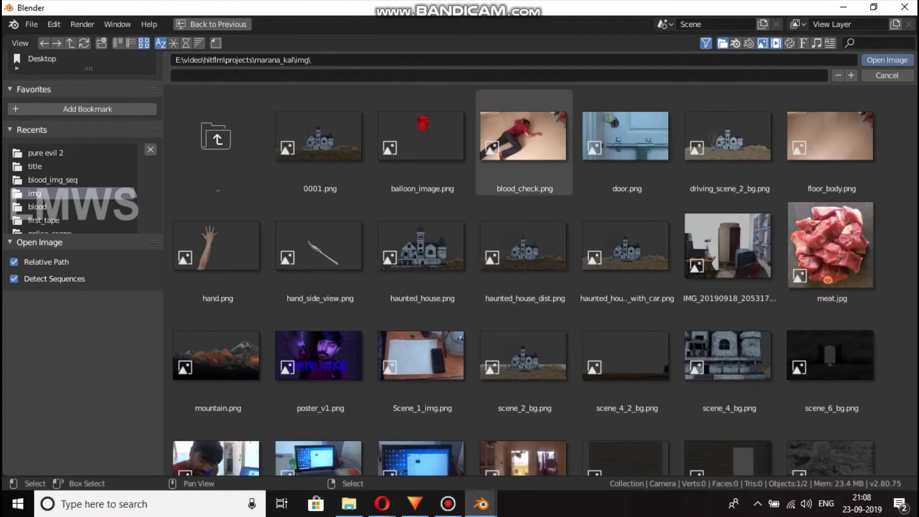
{"action": "double_click", "coordinate": [524, 144]}
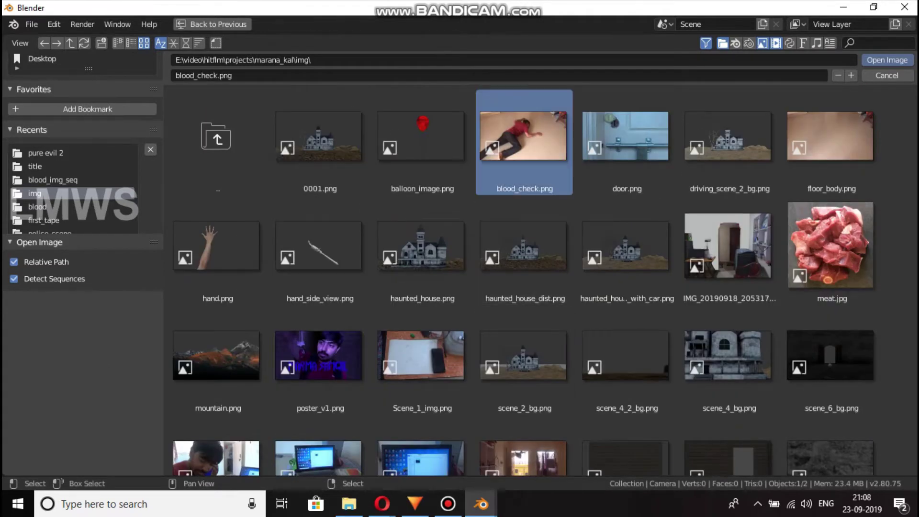
- Adjust the camera against the floor in the background photo with Lock Camera to View enabled, and turn the lock off
{"action": "scroll", "coordinate": [381, 237], "scroll_direction": "up", "scroll_amount": 3}
{"action": "scroll", "coordinate": [380, 237], "scroll_direction": "down", "scroll_amount": 2}
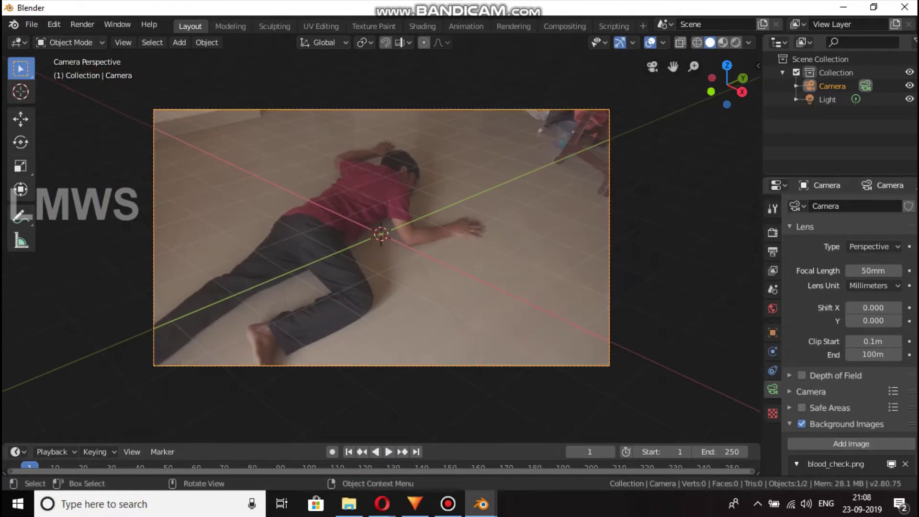
{"action": "key", "text": "n"}
{"action": "left_click", "coordinate": [752, 118]}
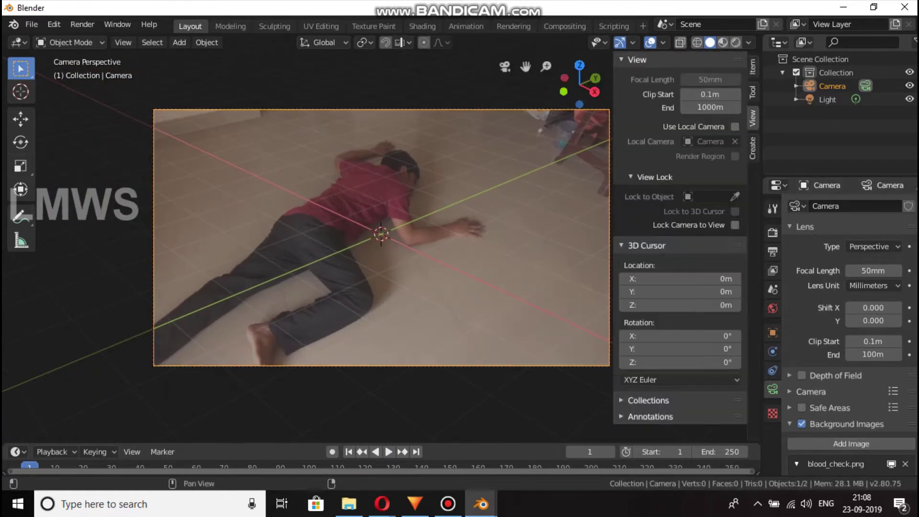
{"action": "scroll", "coordinate": [381, 238], "scroll_direction": "down", "scroll_amount": 4}
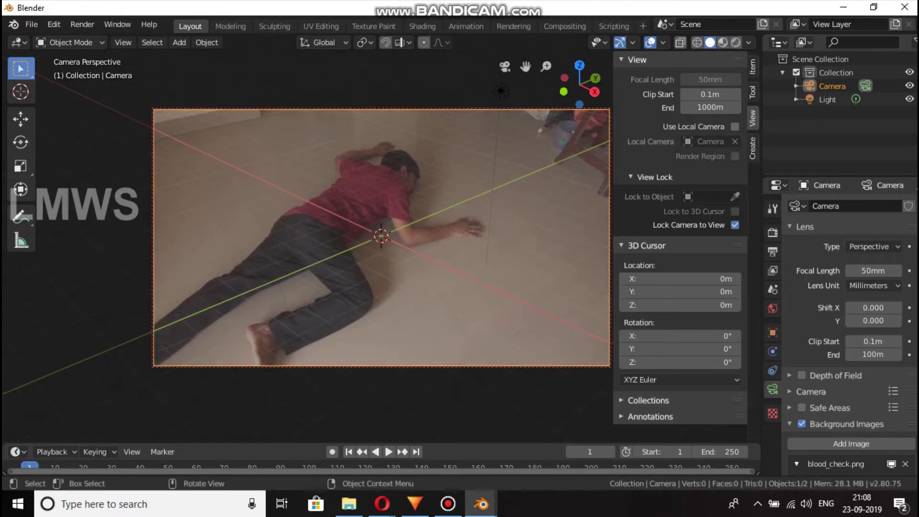
{"action": "middle_click_drag", "start_coordinate": [500, 91], "coordinate": [537, 121]}
{"action": "left_click", "coordinate": [735, 224]}
{"action": "scroll", "coordinate": [381, 238], "scroll_direction": "down", "scroll_amount": 3}
{"action": "middle_click_drag", "start_coordinate": [381, 237], "coordinate": [404, 216]}
- Start saving the file and create a folder named blood_simlat in E:\blender\tutorial
{"action": "key", "text": "ctrl+s"}
{"action": "left_click", "coordinate": [309, 93]}
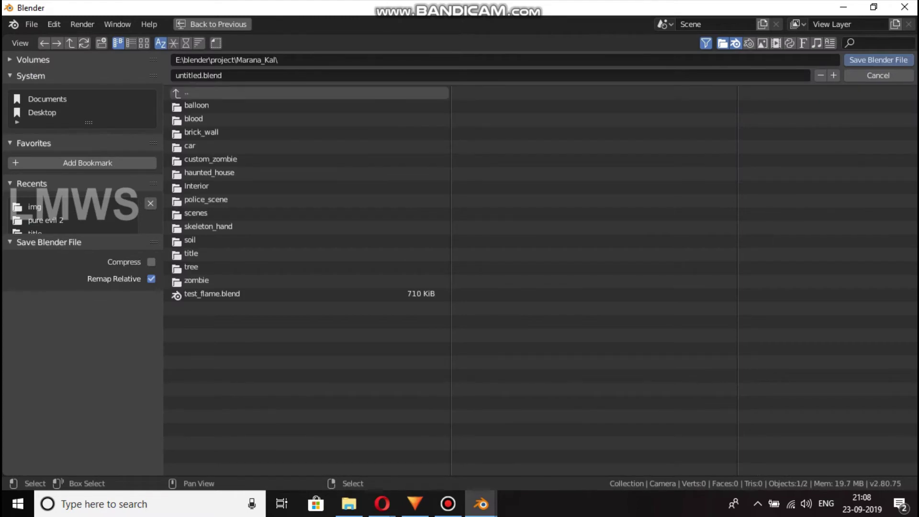
{"action": "left_click", "coordinate": [309, 93]}
{"action": "left_click", "coordinate": [309, 93]}
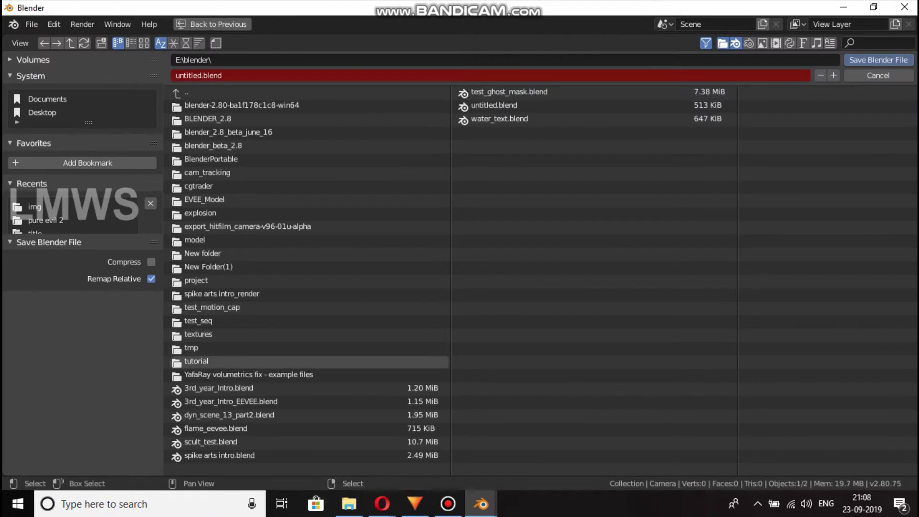
{"action": "left_click", "coordinate": [196, 361]}
{"action": "type", "text": "ial\\"}
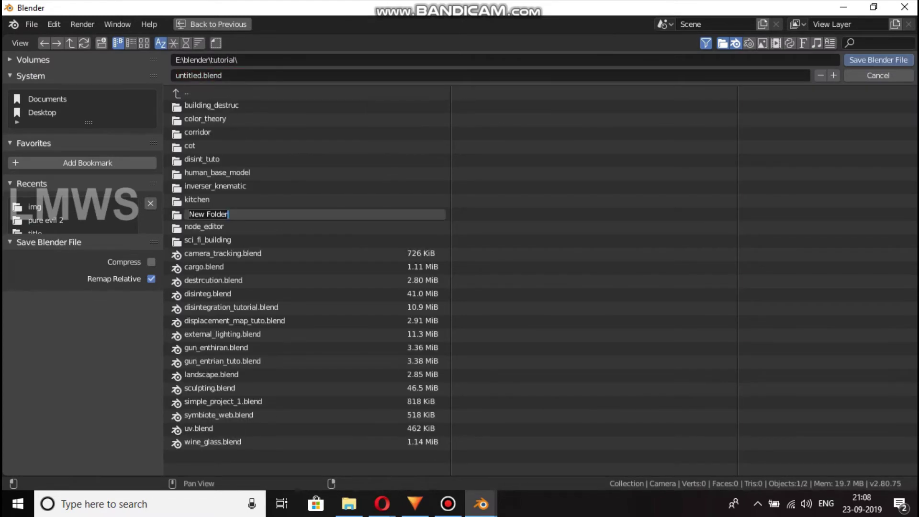
{"action": "type", "text": "blood_simlato"}
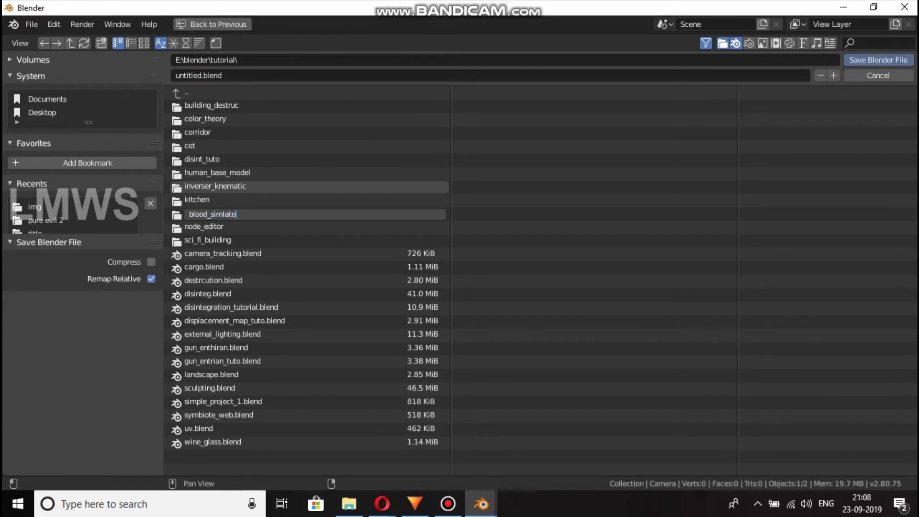
{"action": "key", "text": "Return"}
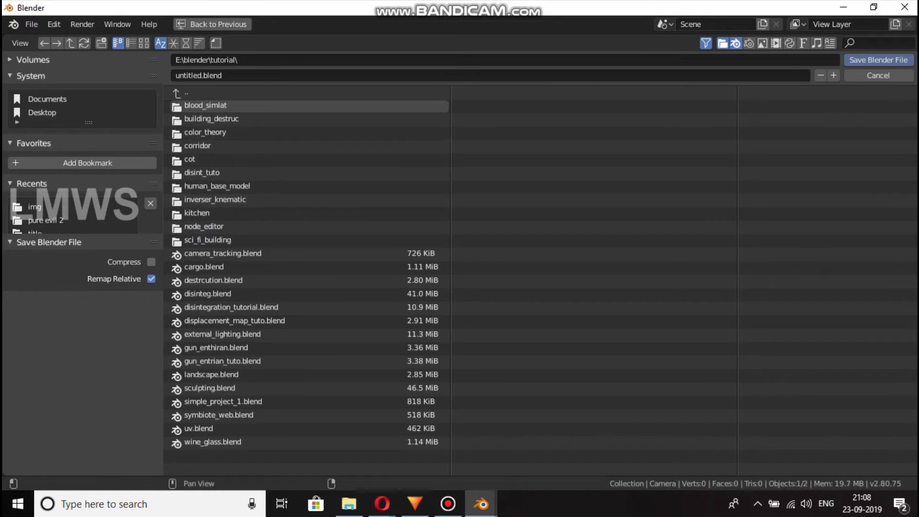
- Save the file in the blood_simlat folder as bloood_simlation.blend
{"action": "left_click", "coordinate": [205, 106]}
{"action": "left_click", "coordinate": [206, 76]}
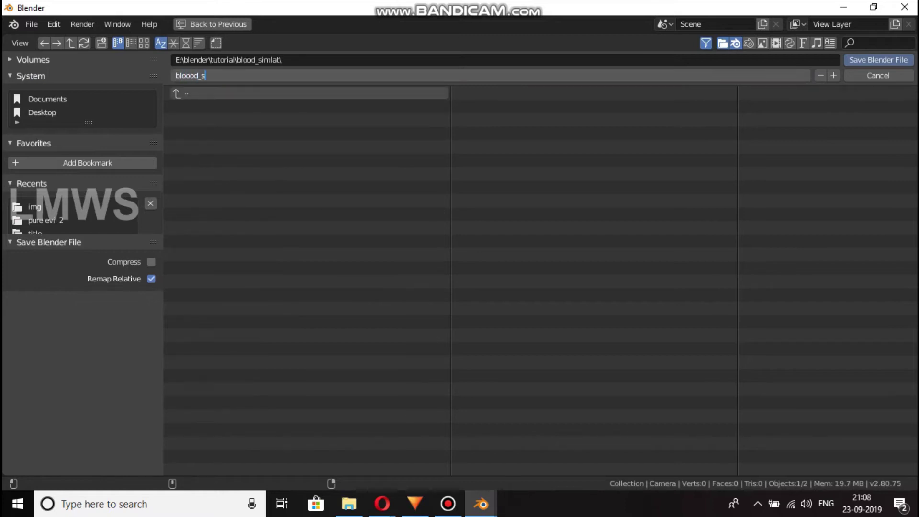
{"action": "type", "text": "on"}
{"action": "key", "text": "Return"}
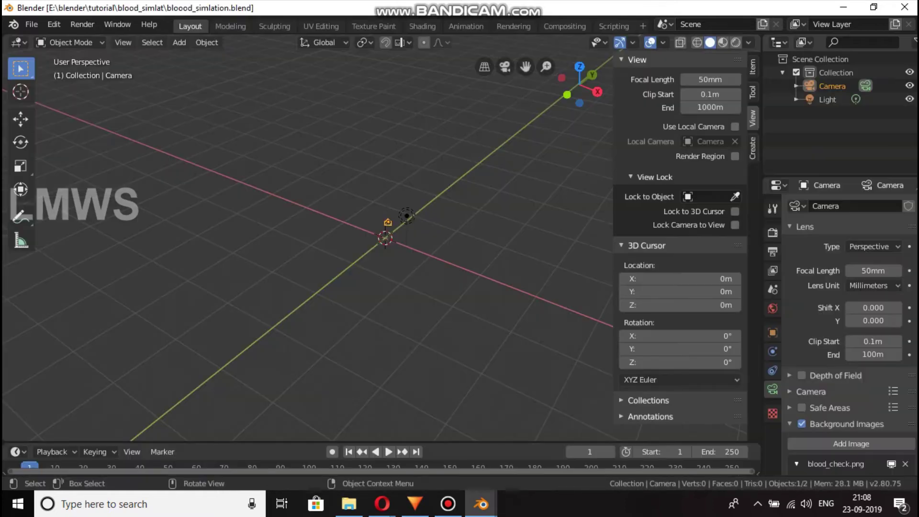
- Add a UV sphere at the world origin and scale it down
{"action": "scroll", "coordinate": [381, 238], "scroll_direction": "up", "scroll_amount": 3}
{"action": "middle_click_drag", "start_coordinate": [387, 229], "coordinate": [380, 228]}
{"action": "key", "text": "shift+a"}
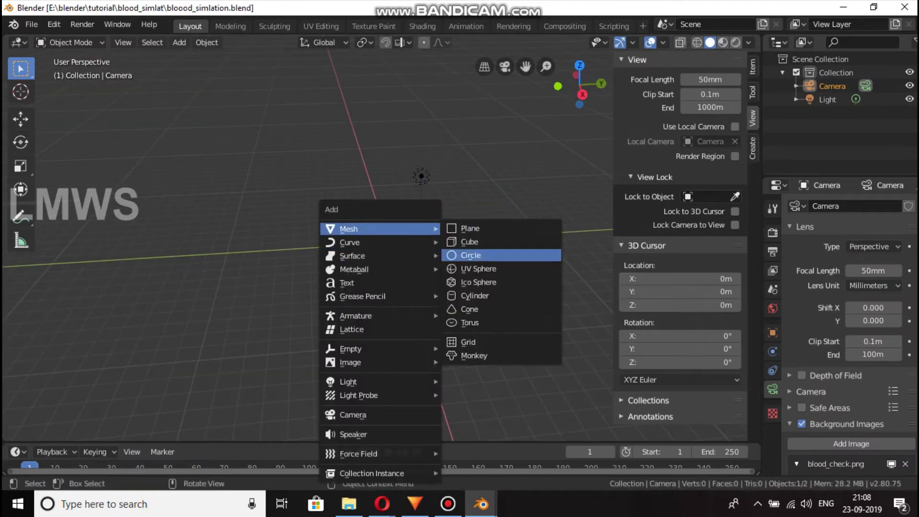
{"action": "left_click", "coordinate": [476, 269]}
{"action": "scroll", "coordinate": [476, 268], "scroll_direction": "up", "scroll_amount": 2}
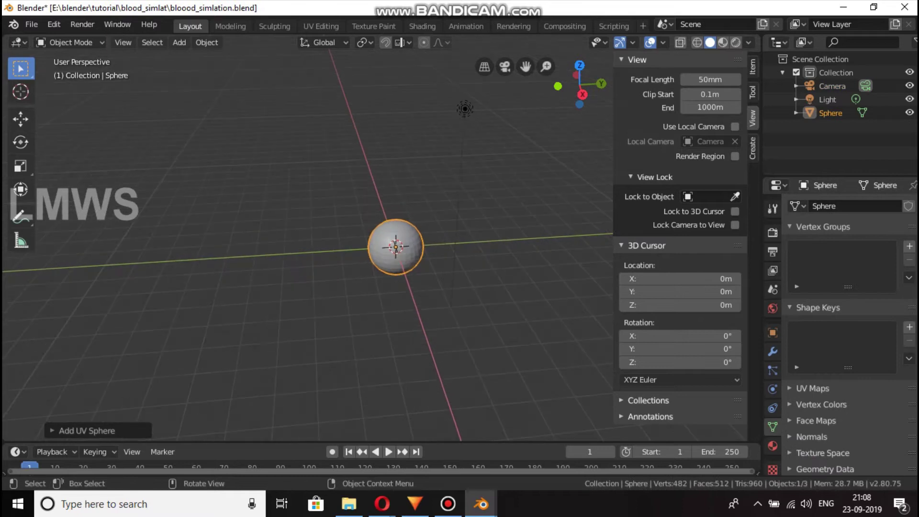
{"action": "key", "text": "s"}
{"action": "left_click", "coordinate": [441, 294]}
{"action": "scroll", "coordinate": [440, 294], "scroll_direction": "up", "scroll_amount": 3}
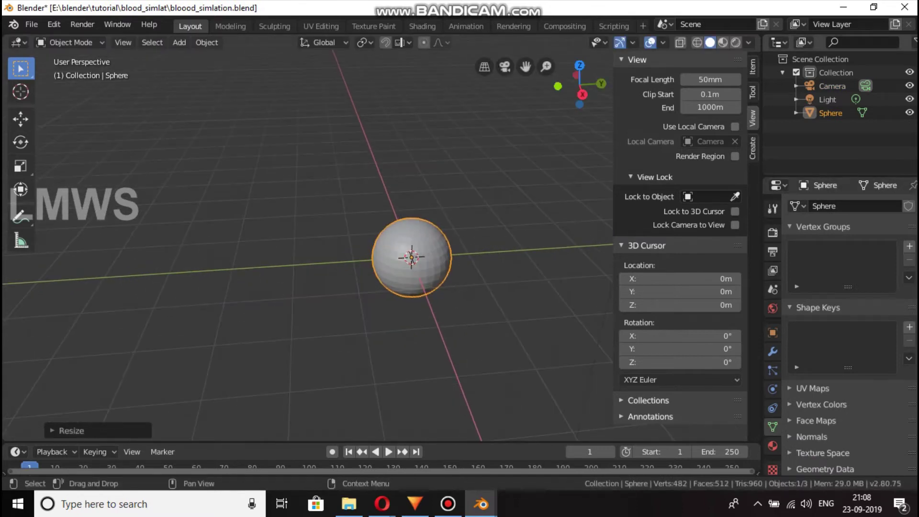
- Create a new collection in the scene and name it source
{"action": "right_click", "coordinate": [813, 143]}
{"action": "left_click", "coordinate": [813, 142]}
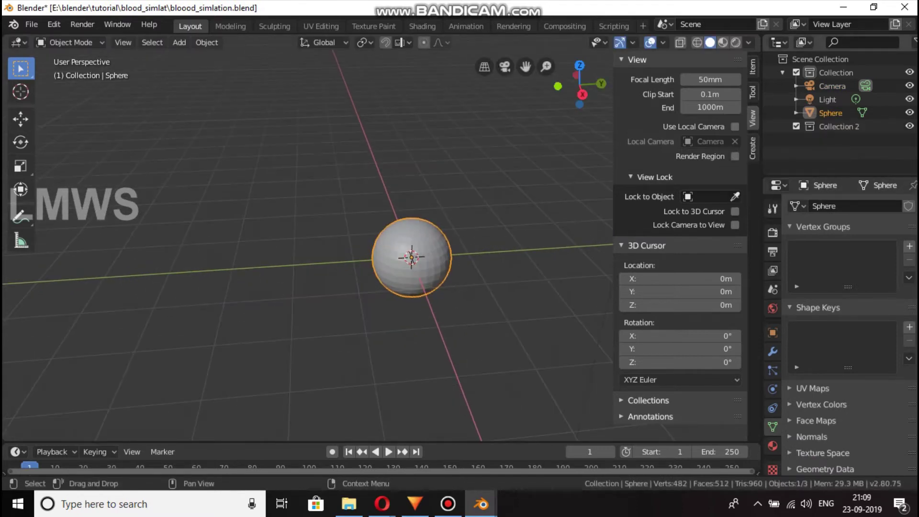
{"action": "left_click", "coordinate": [832, 126]}
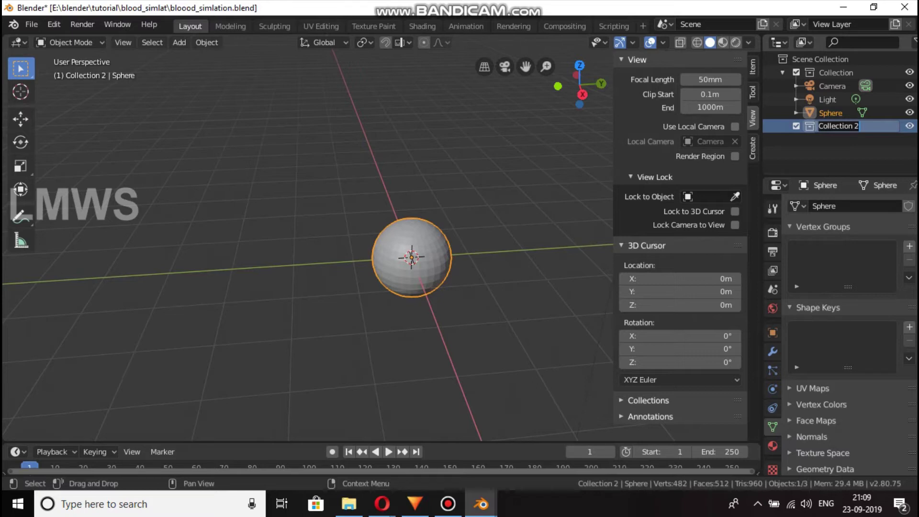
{"action": "type", "text": "e"}
{"action": "key", "text": "Return"}
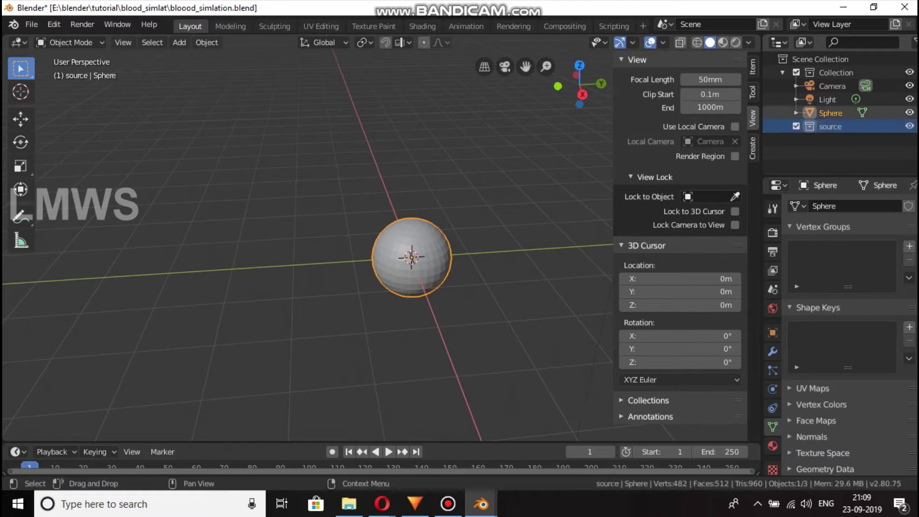
- Rename the sphere as head and move it into the source collection
{"action": "left_click", "coordinate": [829, 113]}
{"action": "type", "text": "head"}
{"action": "key", "text": "Return"}
{"action": "left_click_drag", "start_coordinate": [827, 113], "coordinate": [831, 127]}
- Deselect everything and add a second UV sphere at the origin in the source collection
{"action": "scroll", "coordinate": [465, 109], "scroll_direction": "down", "scroll_amount": 3}
{"action": "scroll", "coordinate": [382, 238], "scroll_direction": "down", "scroll_amount": 3}
{"action": "key", "text": "alt+a"}
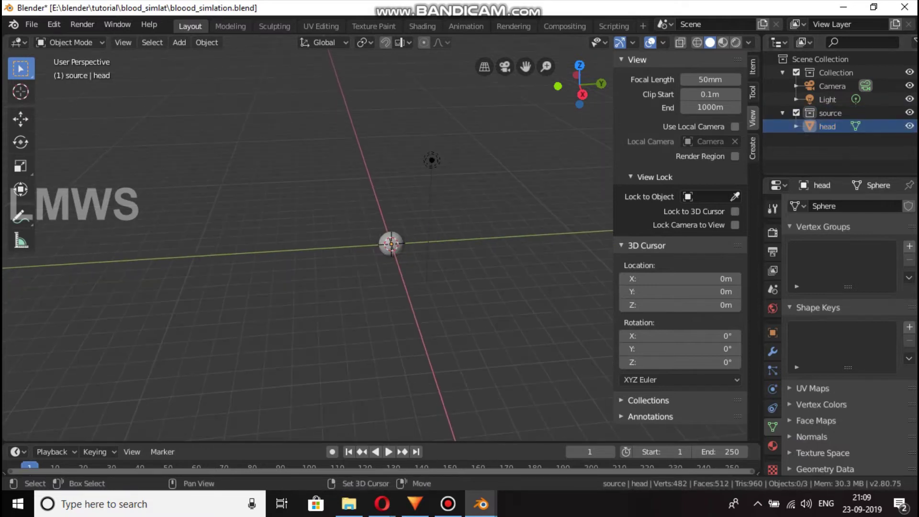
{"action": "key", "text": "shift+a"}
{"action": "mouse_move", "coordinate": [366, 229]}
{"action": "left_click", "coordinate": [463, 268]}
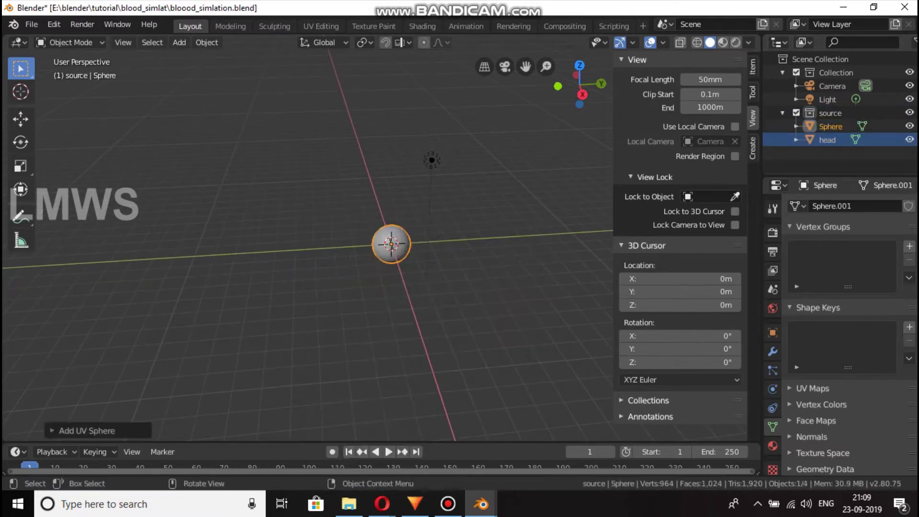
- Rename the newly added sphere as hand and keep the first sphere's name as head
{"action": "double_click", "coordinate": [827, 139]}
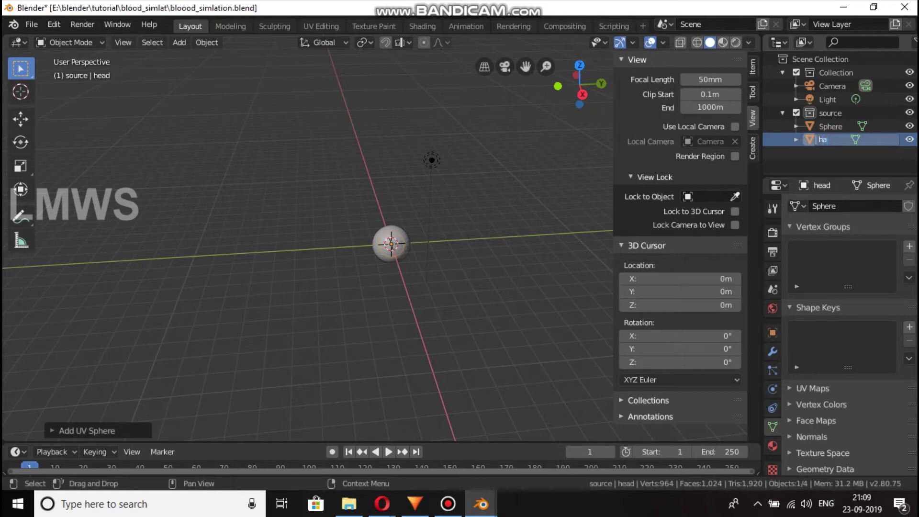
{"action": "left_click", "coordinate": [830, 126]}
{"action": "type", "text": "hand"}
{"action": "key", "text": "Return"}
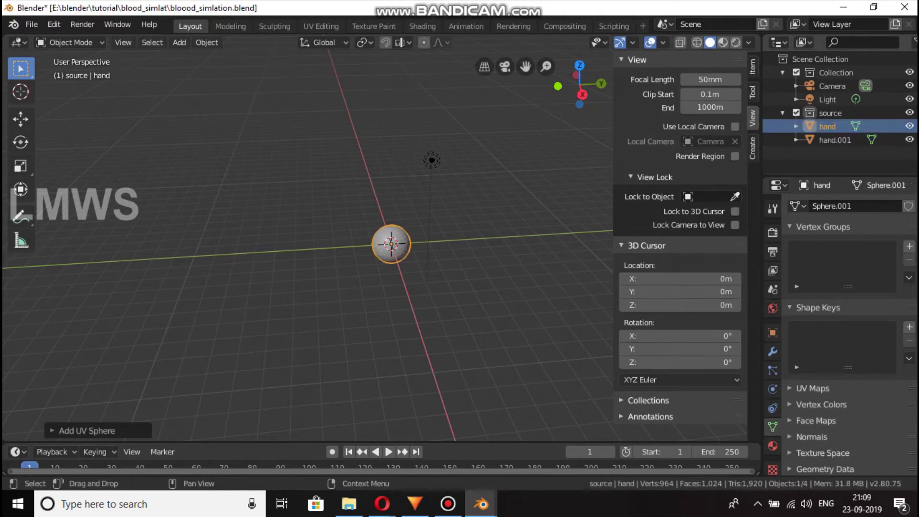
{"action": "double_click", "coordinate": [834, 139]}
{"action": "key", "text": "Return"}
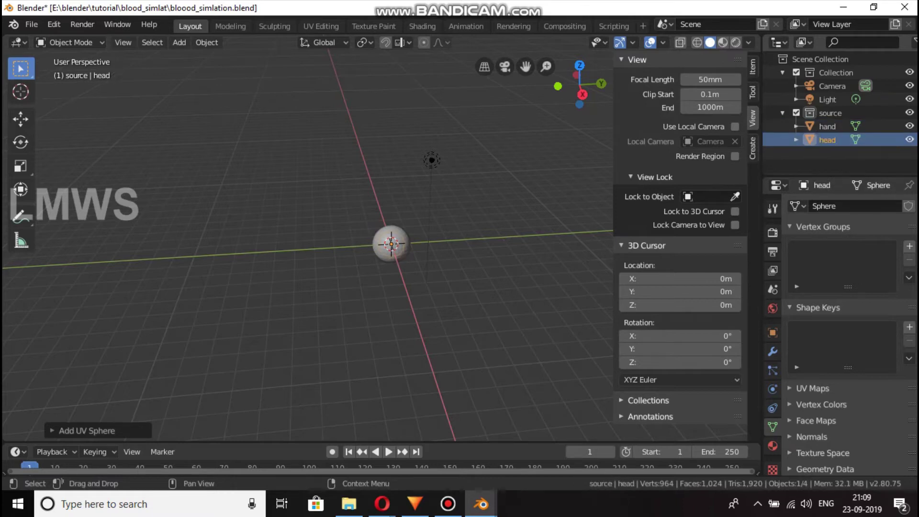
- Move the hand sphere along the positive X axis, away from the head sphere at the origin
{"action": "scroll", "coordinate": [387, 242], "scroll_direction": "down", "scroll_amount": 2}
{"action": "left_click", "coordinate": [386, 241]}
{"action": "scroll", "coordinate": [386, 239], "scroll_direction": "down", "scroll_amount": 3}
{"action": "middle_click_drag", "start_coordinate": [386, 240], "coordinate": [403, 254]}
{"action": "key", "text": "g"}
{"action": "key", "text": "x"}
{"action": "left_click", "coordinate": [549, 276]}
{"action": "scroll", "coordinate": [383, 239], "scroll_direction": "down", "scroll_amount": 4}
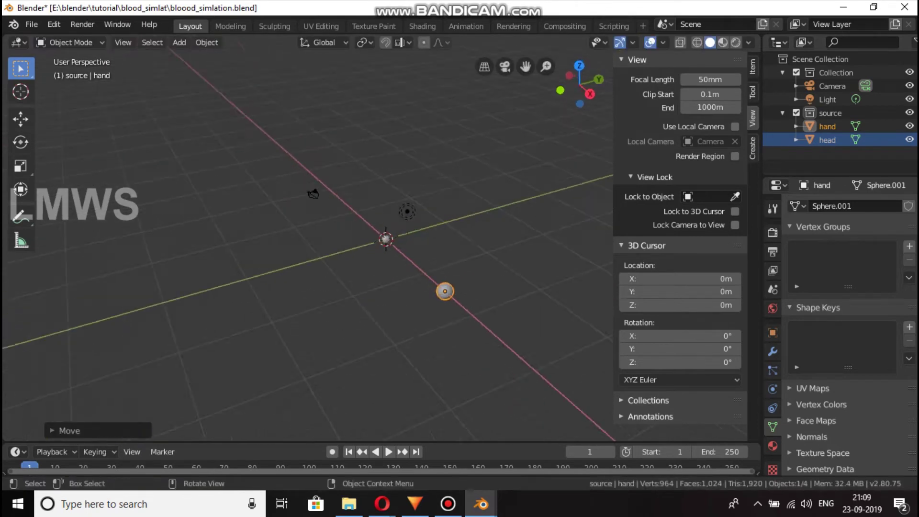
- Look through the camera and move the hand sphere back about 10 m along X into the photo frame
{"action": "key", "text": "KP_0"}
{"action": "key", "text": "g"}
{"action": "key", "text": "x"}
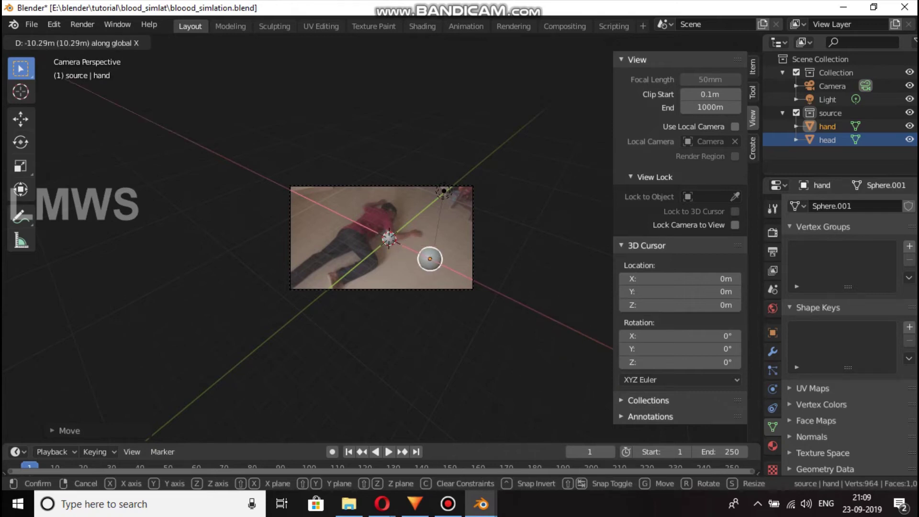
{"action": "left_click", "coordinate": [430, 259]}
{"action": "scroll", "coordinate": [381, 237], "scroll_direction": "up", "scroll_amount": 8}
{"action": "scroll", "coordinate": [381, 238], "scroll_direction": "down", "scroll_amount": 3}
- Shift the head sphere slightly along X and Y onto the bent elbow in the photo
{"action": "left_click", "coordinate": [408, 241]}
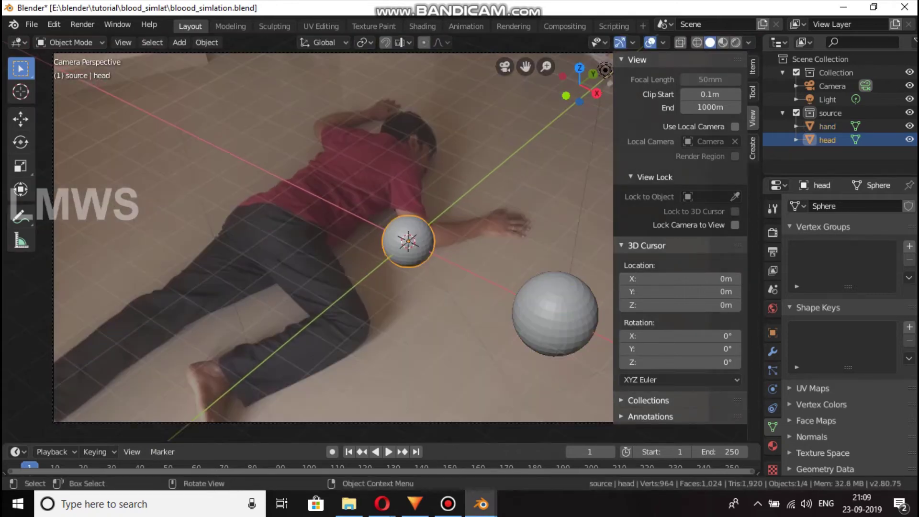
{"action": "key", "text": "g"}
{"action": "key", "text": "y"}
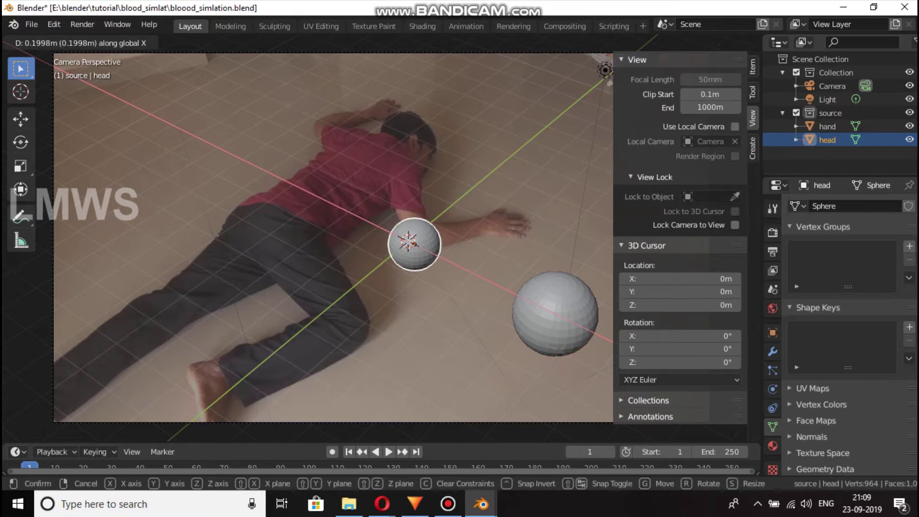
{"action": "key", "text": "Return"}
- Move the hand sphere across the floor toward the lying person's head in the photo
{"action": "left_click", "coordinate": [555, 313]}
{"action": "key", "text": "g"}
{"action": "key", "text": "y"}
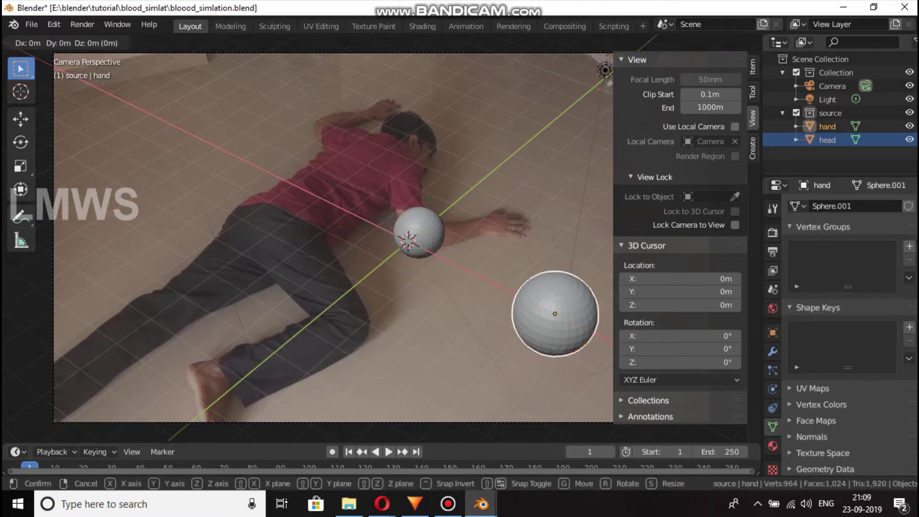
{"action": "key", "text": "Return"}
{"action": "key", "text": "g"}
{"action": "key", "text": "y"}
{"action": "key", "text": "Return"}
- Scale the hand sphere down and nudge it along negative Y over the person's head
{"action": "key", "text": "s"}
{"action": "key", "text": "Return"}
{"action": "key", "text": "g"}
{"action": "key", "text": "y"}
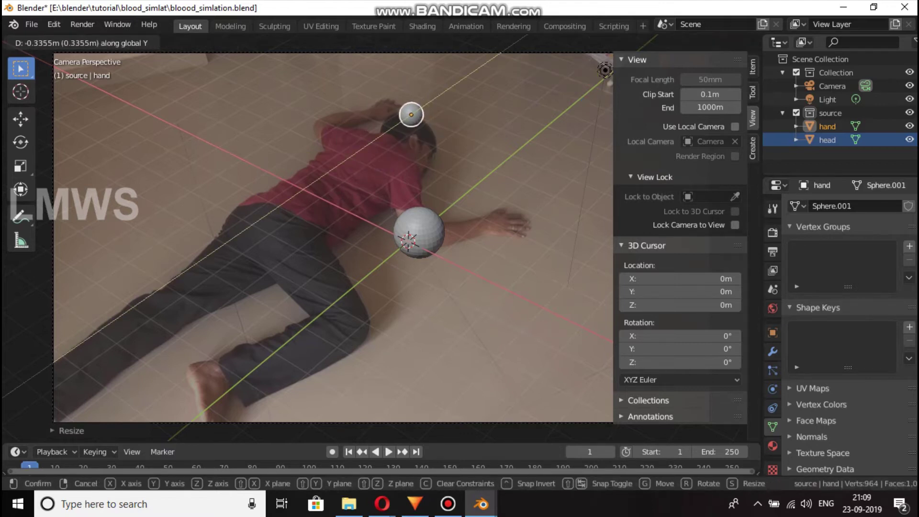
{"action": "key", "text": "Return"}
- Scale down the head sphere at the elbow to about the size of the hand sphere
{"action": "left_click", "coordinate": [421, 231]}
{"action": "key", "text": "s"}
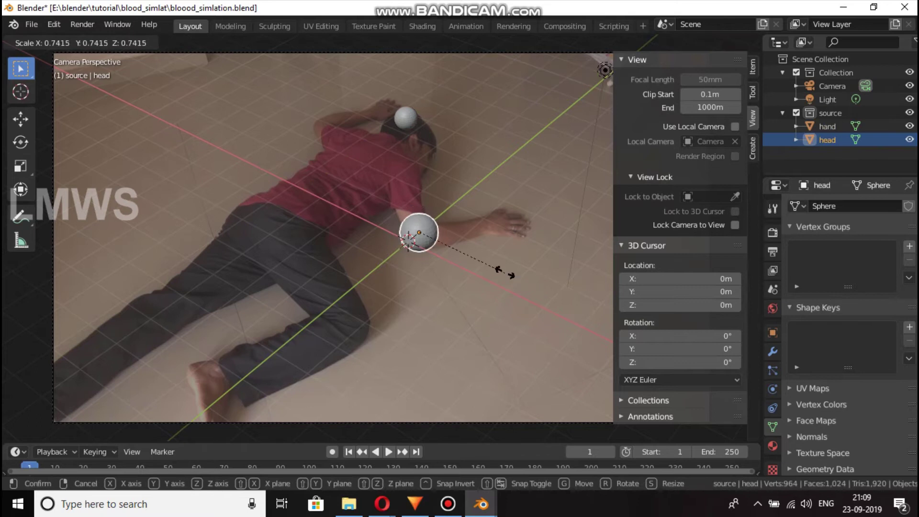
{"action": "left_click", "coordinate": [475, 261]}
{"action": "scroll", "coordinate": [475, 260], "scroll_direction": "up", "scroll_amount": 1}
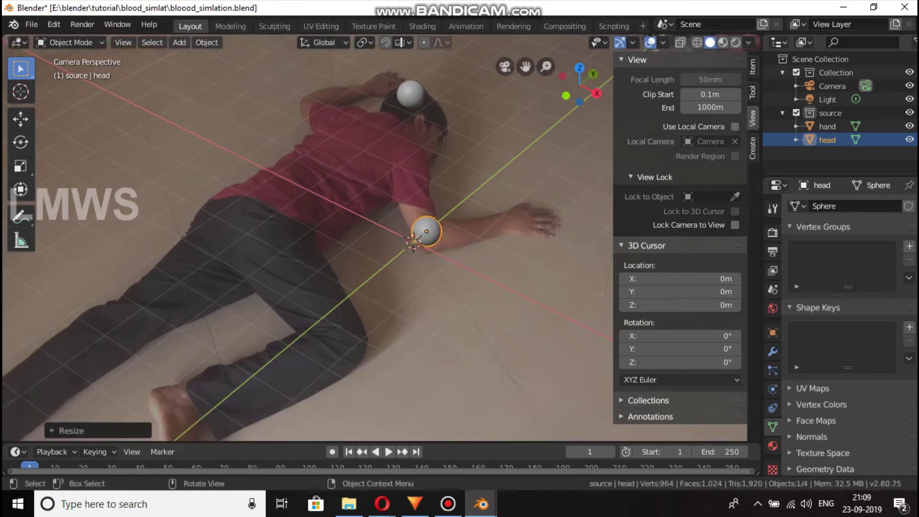
- Fine-tune the hand sphere's fit on the person's head with a slight locked-camera adjustment, and save the file
{"action": "left_click", "coordinate": [411, 95]}
{"action": "left_click", "coordinate": [734, 225]}
{"action": "left_click_drag", "start_coordinate": [596, 72], "coordinate": [608, 76]}
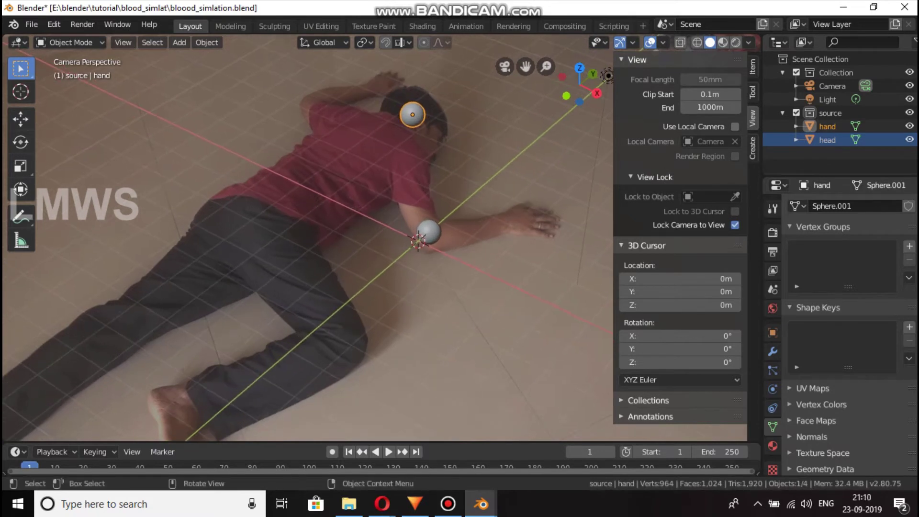
{"action": "key", "text": "ctrl+s"}
{"action": "scroll", "coordinate": [375, 237], "scroll_direction": "up", "scroll_amount": 2}
{"action": "scroll", "coordinate": [375, 237], "scroll_direction": "down", "scroll_amount": 4}
- Add a cube at the origin and move it from the source collection into the main Collection
{"action": "left_click", "coordinate": [414, 234]}
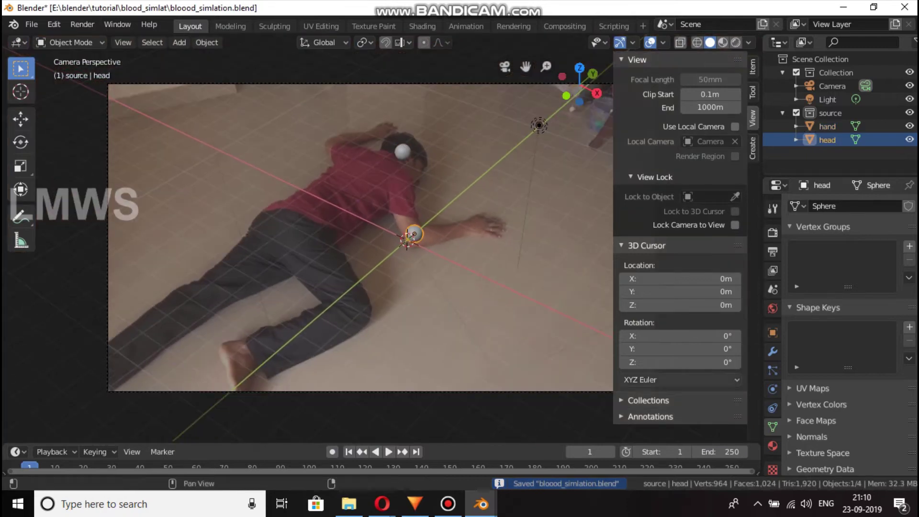
{"action": "scroll", "coordinate": [378, 229], "scroll_direction": "up", "scroll_amount": 2}
{"action": "key", "text": "shift+a"}
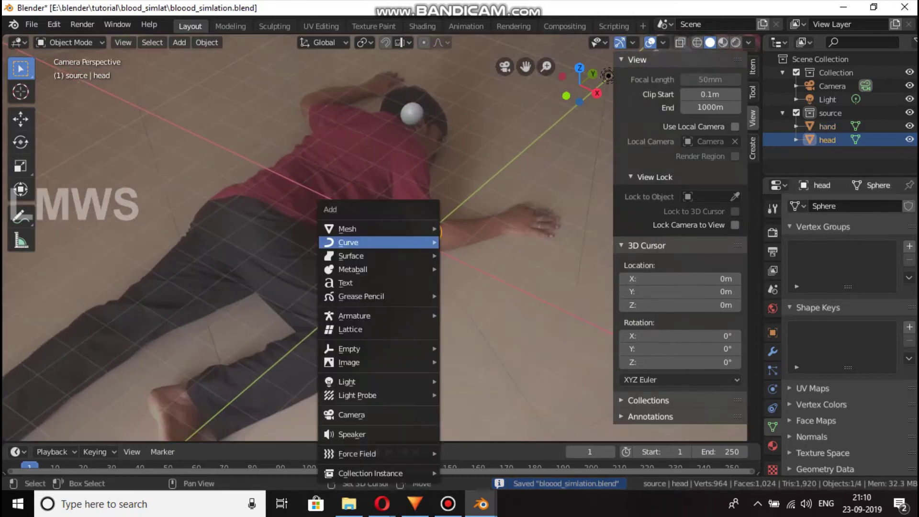
{"action": "mouse_move", "coordinate": [364, 229]}
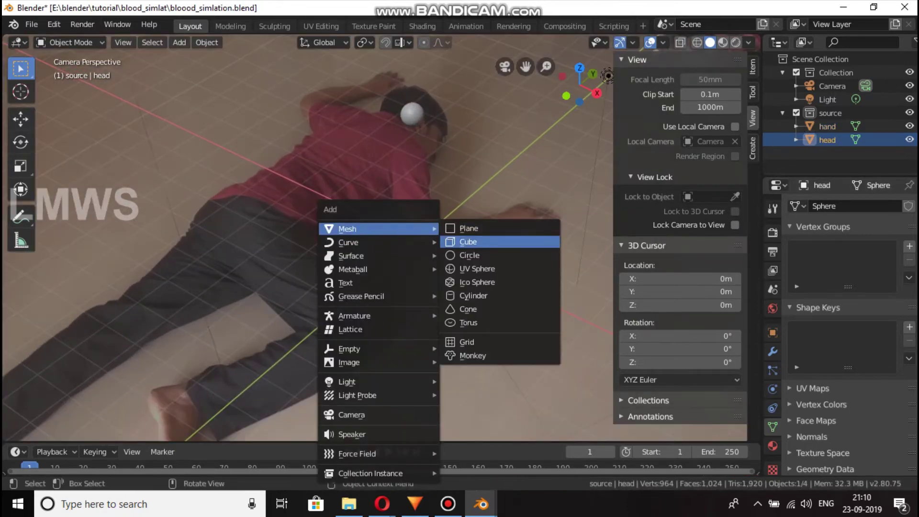
{"action": "left_click", "coordinate": [468, 242]}
{"action": "scroll", "coordinate": [468, 242], "scroll_direction": "down", "scroll_amount": 3}
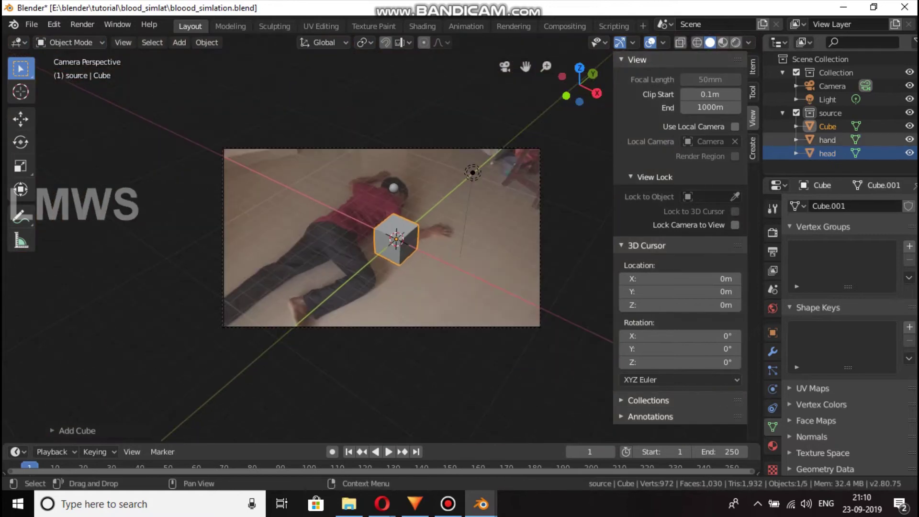
{"action": "left_click_drag", "start_coordinate": [827, 126], "coordinate": [835, 77]}
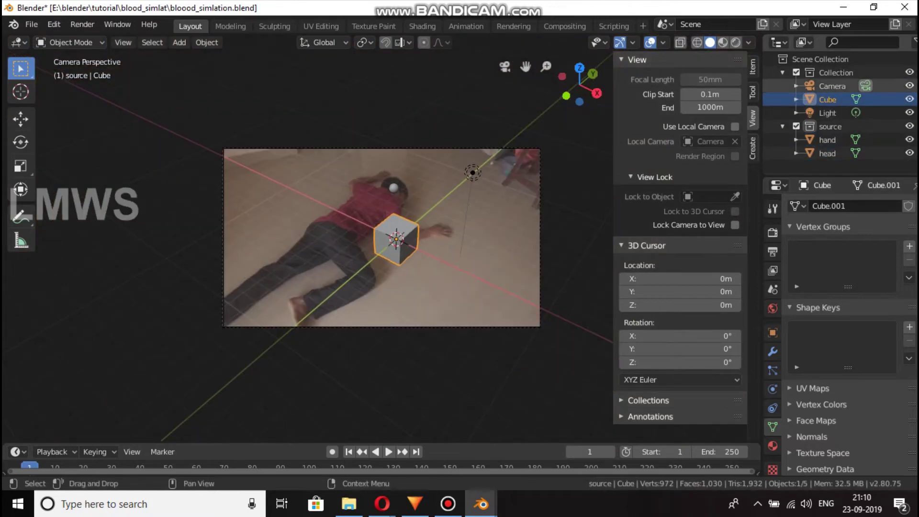
{"action": "scroll", "coordinate": [380, 238], "scroll_direction": "up", "scroll_amount": 3}
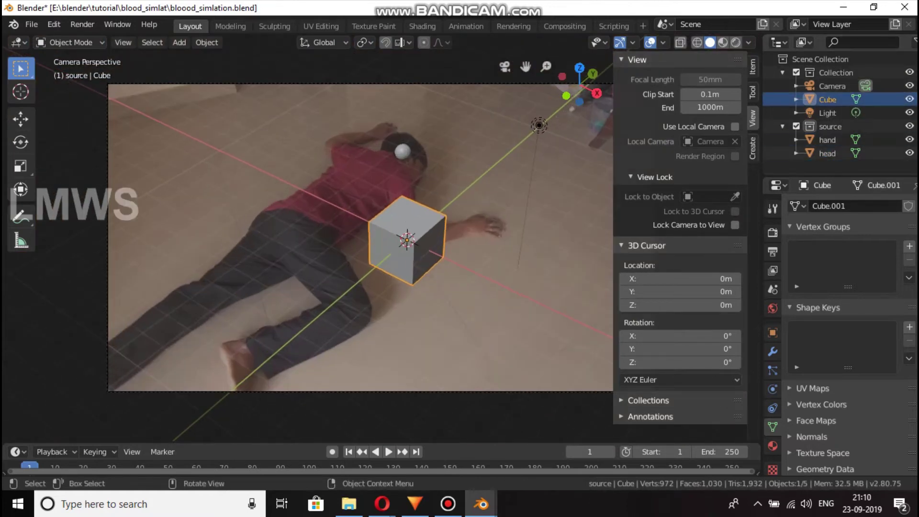
- Scale the cube about 7 times in X and Y with Z locked, and show the scene in wireframe
{"action": "key", "text": "s"}
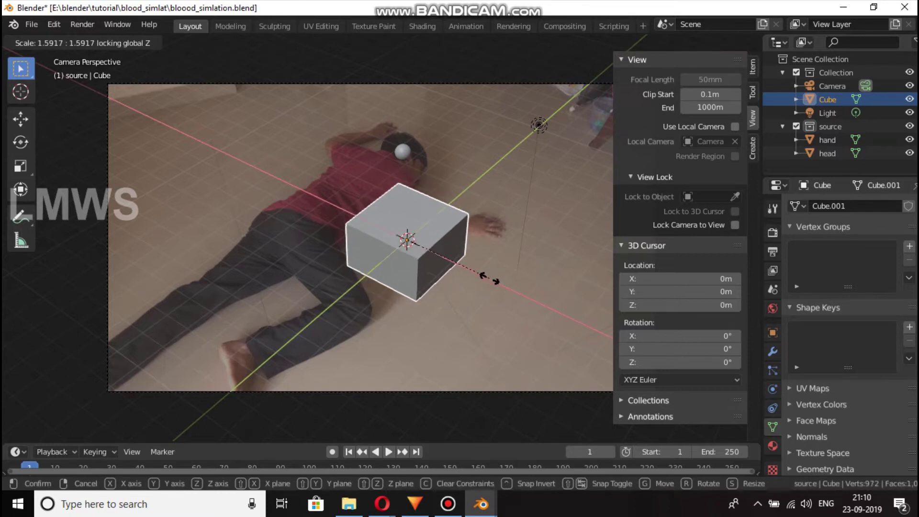
{"action": "key", "text": "shift+z"}
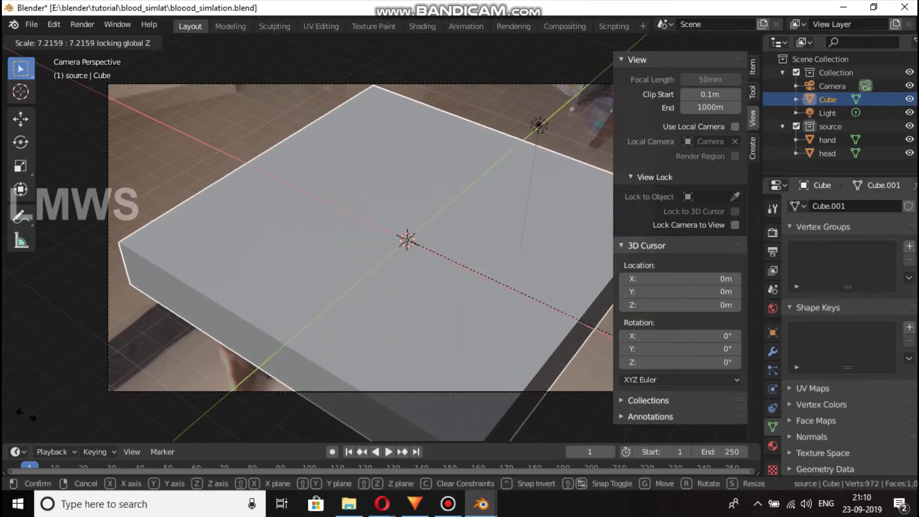
{"action": "key", "text": "Return"}
{"action": "key", "text": "shift+z"}
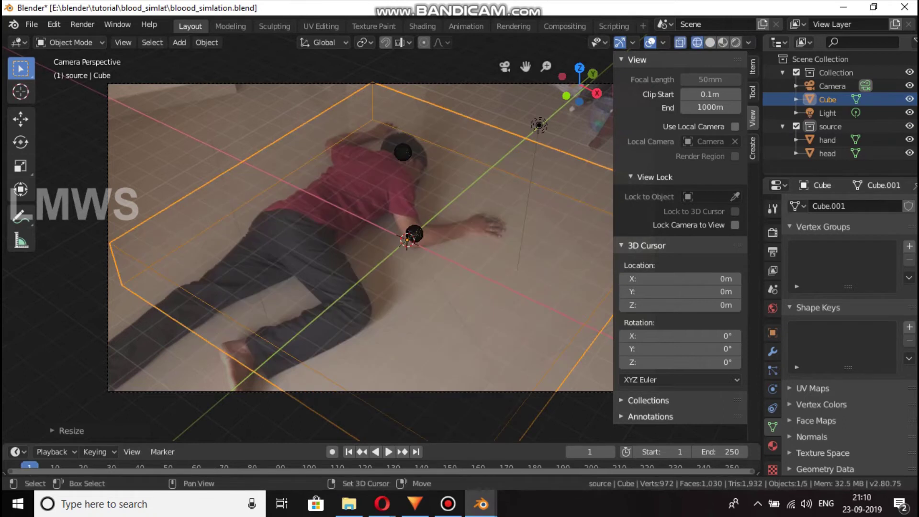
- Move the enlarged cube about 3.3 m along the Y axis
{"action": "middle_click_drag", "start_coordinate": [407, 239], "coordinate": [261, 184], "text": "shift"}
{"action": "scroll", "coordinate": [306, 240], "scroll_direction": "down", "scroll_amount": 1}
{"action": "key", "text": "s"}
{"action": "key", "text": "y"}
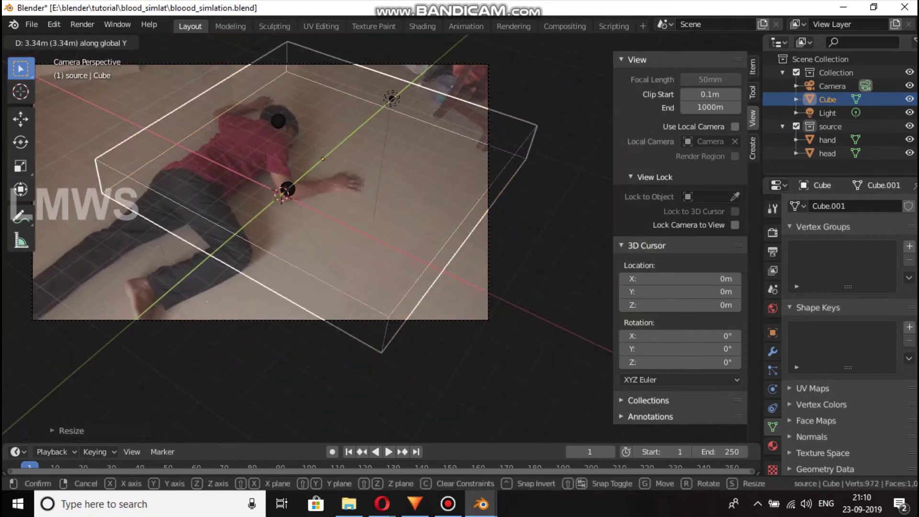
{"action": "key", "text": "Return"}
- Stretch the cube along the X axis so it extends beyond the camera frame
{"action": "scroll", "coordinate": [382, 239], "scroll_direction": "up", "scroll_amount": 2}
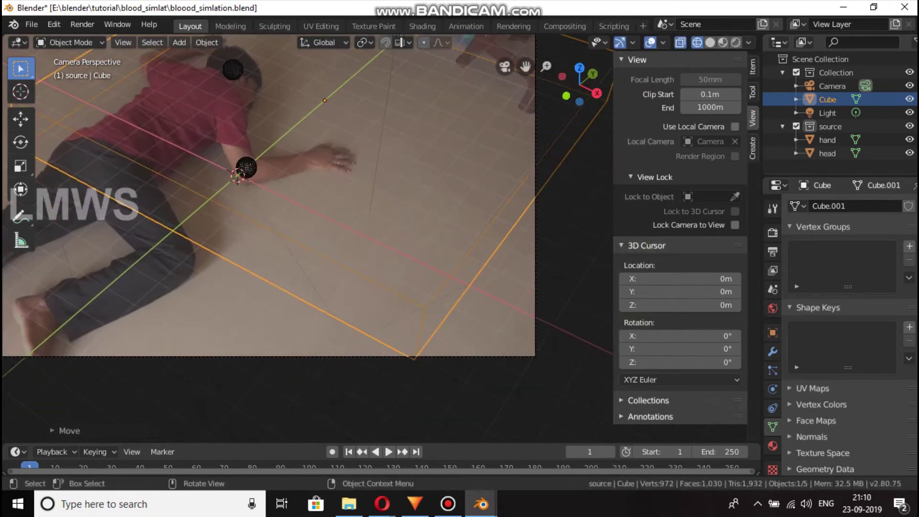
{"action": "scroll", "coordinate": [306, 230], "scroll_direction": "up", "scroll_amount": 1}
{"action": "key", "text": "s"}
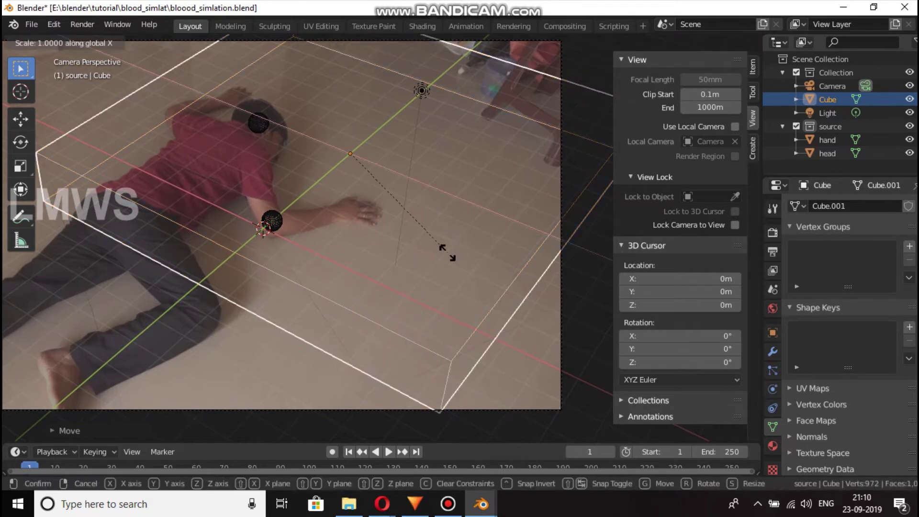
{"action": "key", "text": "Return"}
- Shift the cube back slightly along negative Y and stretch it along Y to cover the floor area
{"action": "key", "text": "g"}
{"action": "key", "text": "y"}
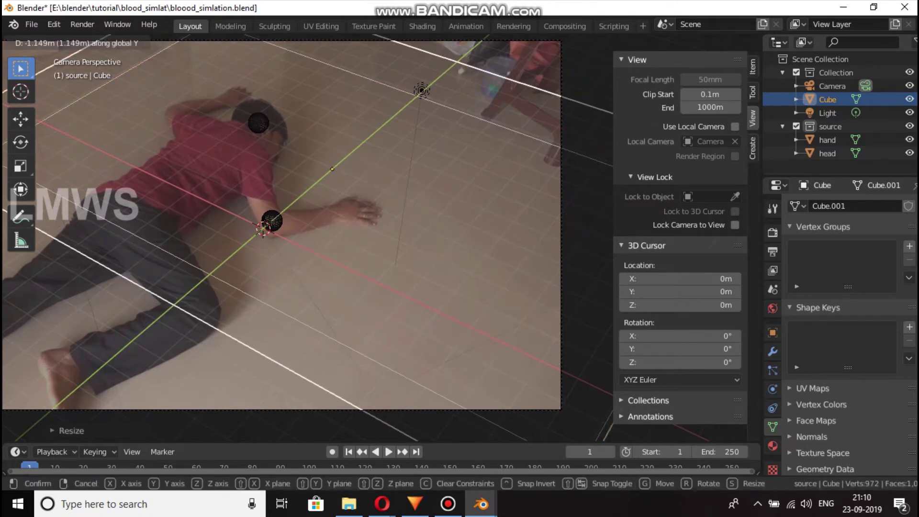
{"action": "left_click", "coordinate": [409, 267]}
{"action": "key", "text": "s"}
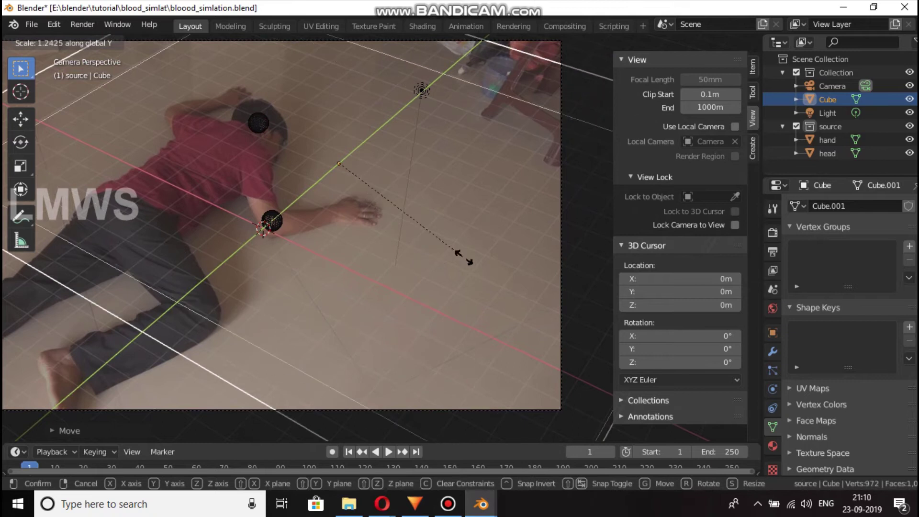
{"action": "key", "text": "Return"}
- Save the file and rename the cube as domain
{"action": "scroll", "coordinate": [456, 250], "scroll_direction": "down", "scroll_amount": 1}
{"action": "scroll", "coordinate": [376, 139], "scroll_direction": "up", "scroll_amount": 2}
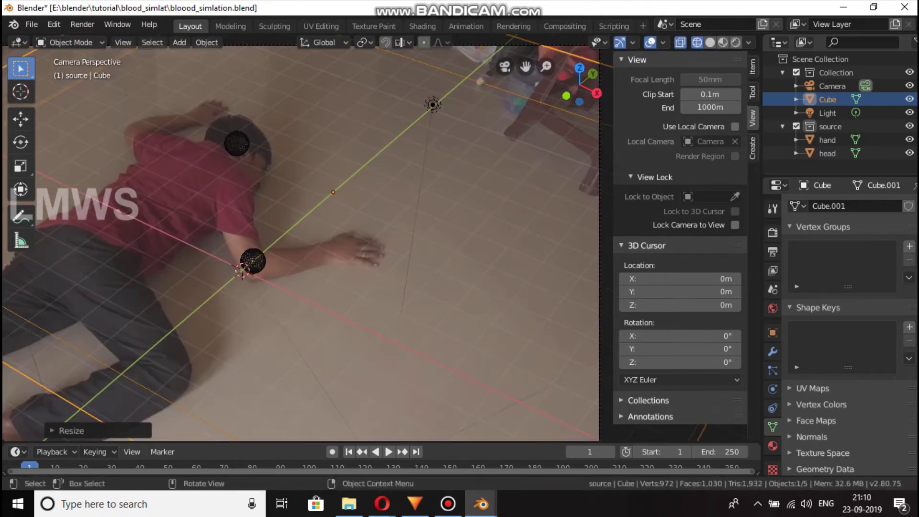
{"action": "scroll", "coordinate": [381, 239], "scroll_direction": "down", "scroll_amount": 3}
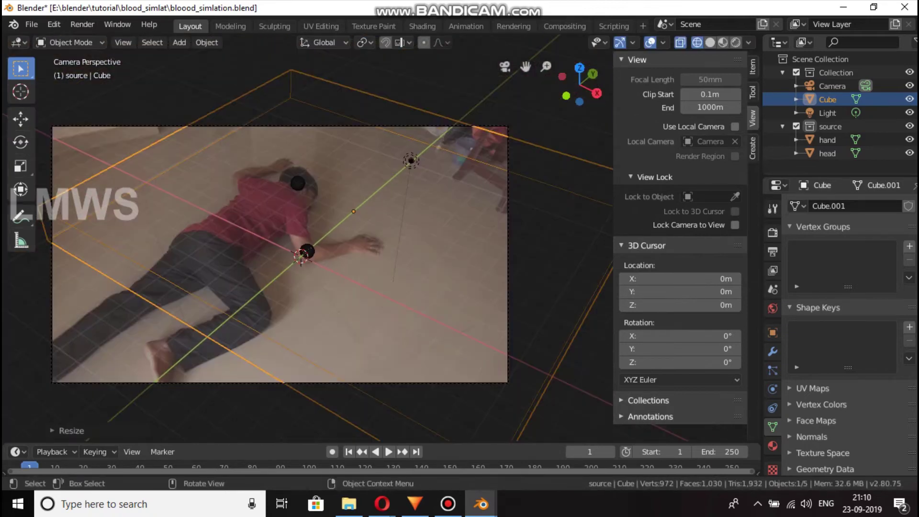
{"action": "scroll", "coordinate": [382, 237], "scroll_direction": "up", "scroll_amount": 2}
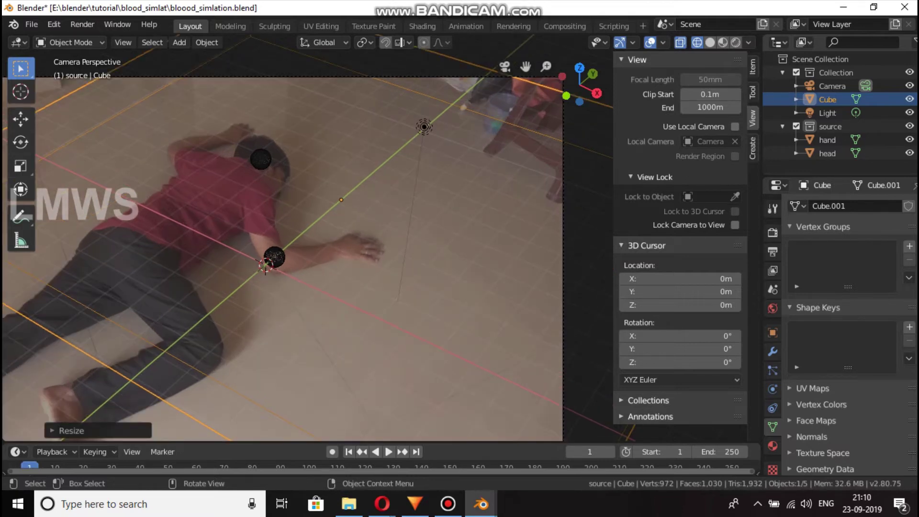
{"action": "scroll", "coordinate": [371, 249], "scroll_direction": "down", "scroll_amount": 1}
{"action": "key", "text": "ctrl+s"}
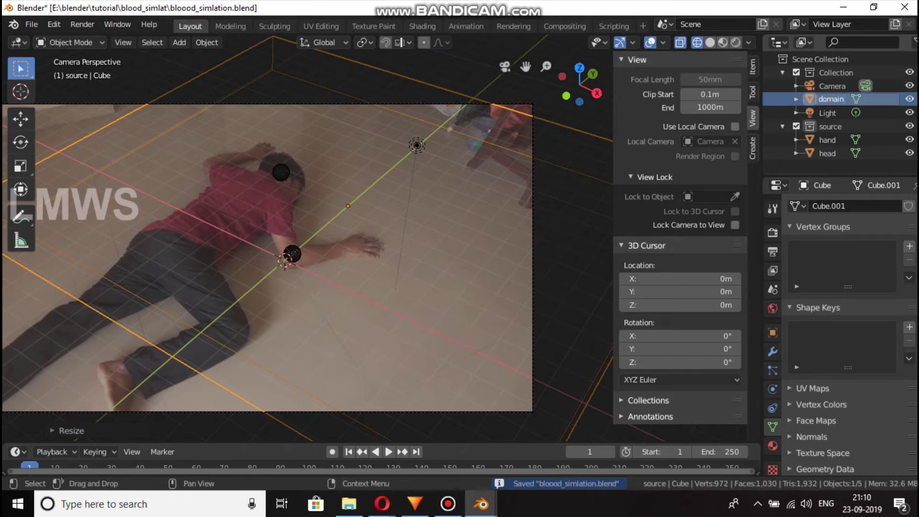
{"action": "key", "text": "Return"}
- Enable Fluid physics on the domain cube and set its type to Domain
{"action": "left_click", "coordinate": [772, 389]}
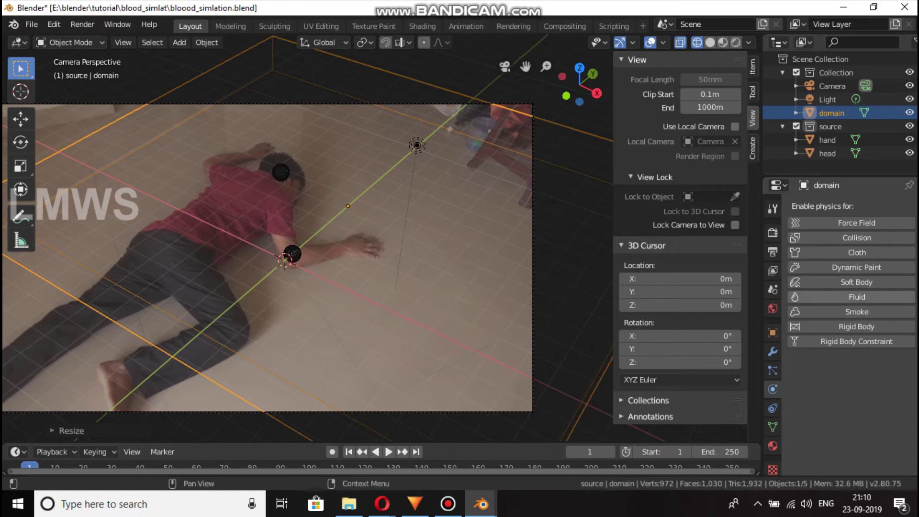
{"action": "left_click", "coordinate": [856, 296]}
{"action": "left_click", "coordinate": [874, 381]}
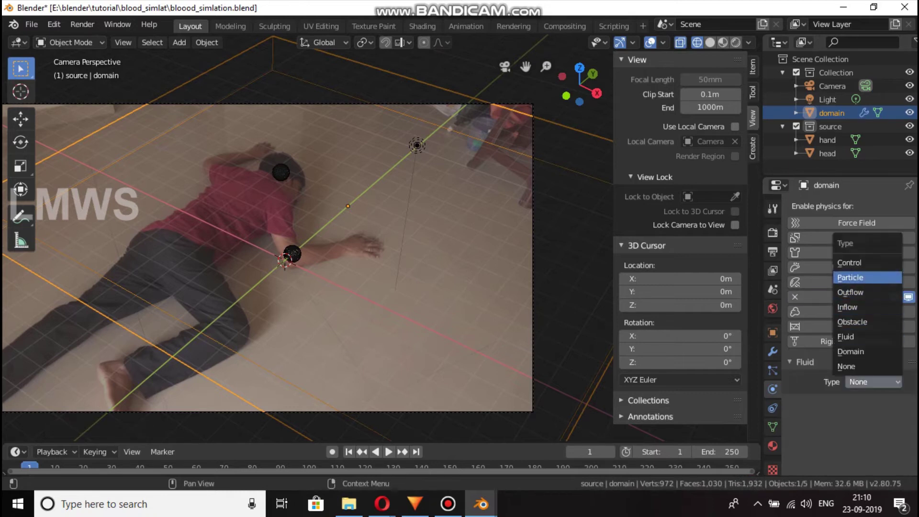
{"action": "left_click", "coordinate": [850, 351]}
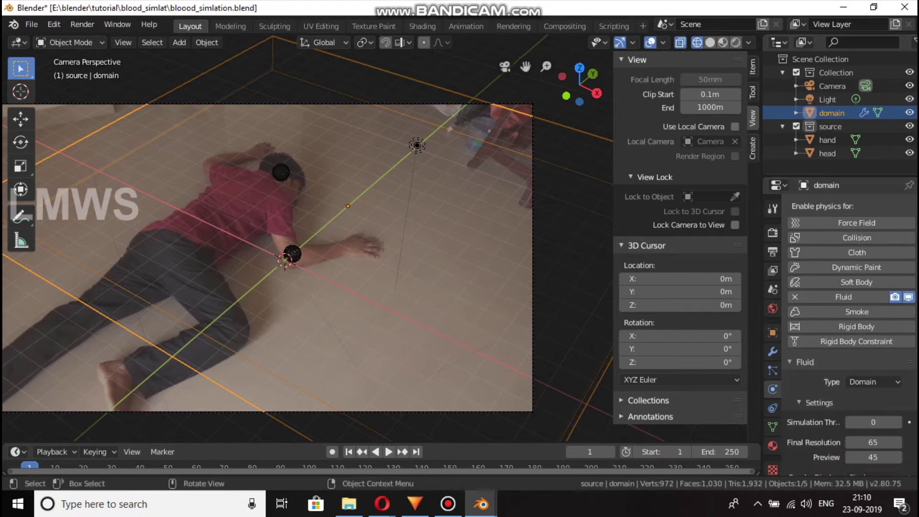
- Enable Fluid physics on the hand sphere and set its type to Inflow
{"action": "left_click", "coordinate": [280, 172]}
{"action": "left_click", "coordinate": [857, 296]}
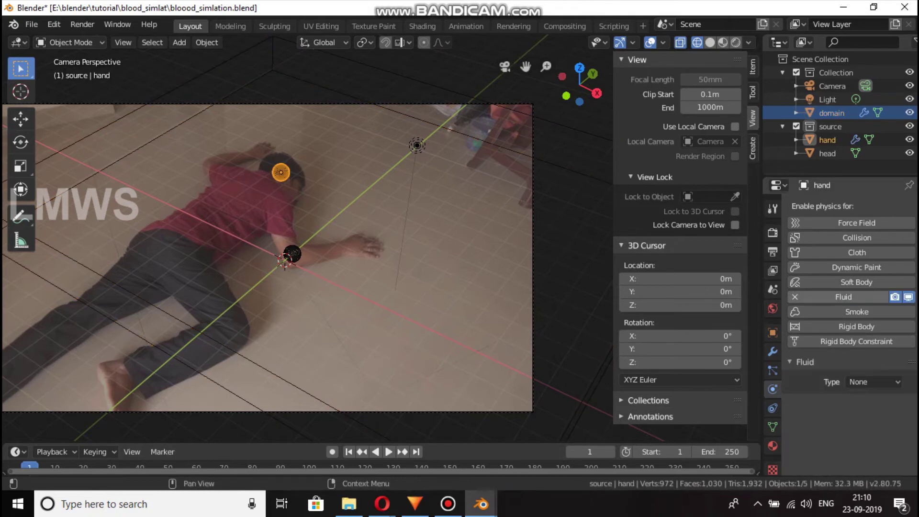
{"action": "left_click", "coordinate": [873, 381]}
{"action": "left_click", "coordinate": [845, 306]}
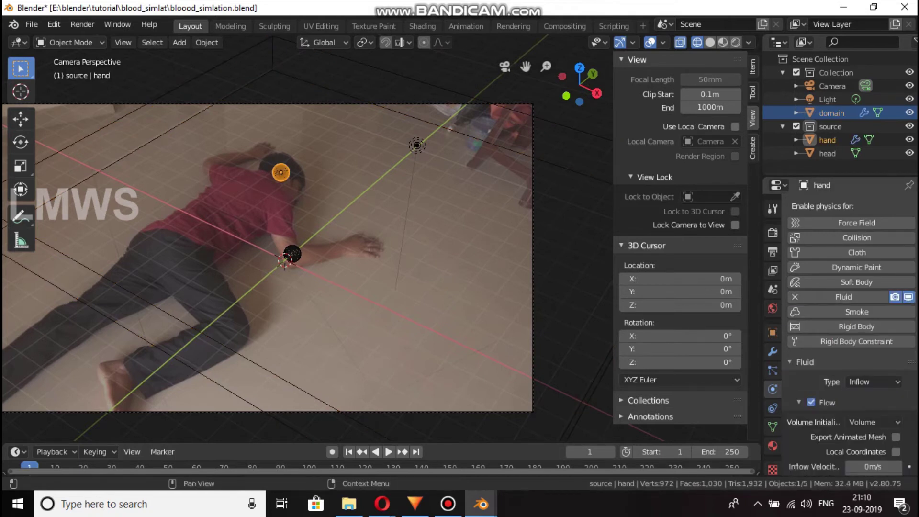
- Set the hand sphere's volume initialization to Shell and its Y inflow velocity to 18 m/s
{"action": "scroll", "coordinate": [845, 306], "scroll_direction": "down", "scroll_amount": 2}
{"action": "left_click", "coordinate": [872, 392]}
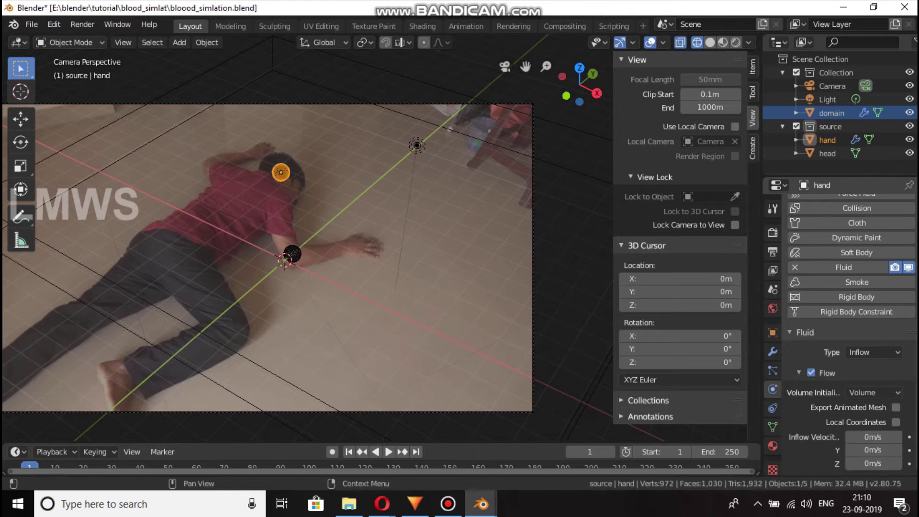
{"action": "left_click", "coordinate": [873, 392]}
{"action": "left_click", "coordinate": [857, 423]}
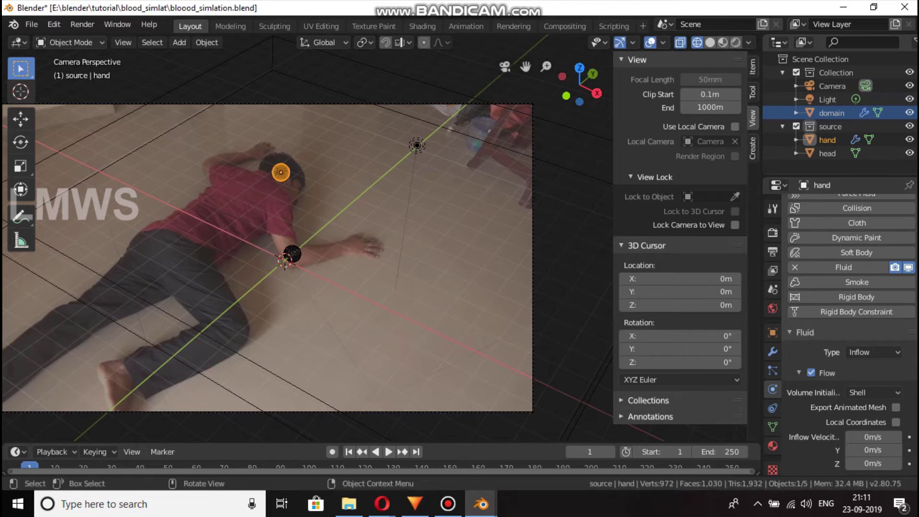
{"action": "left_click", "coordinate": [873, 449]}
{"action": "type", "text": "18"}
{"action": "key", "text": "Return"}
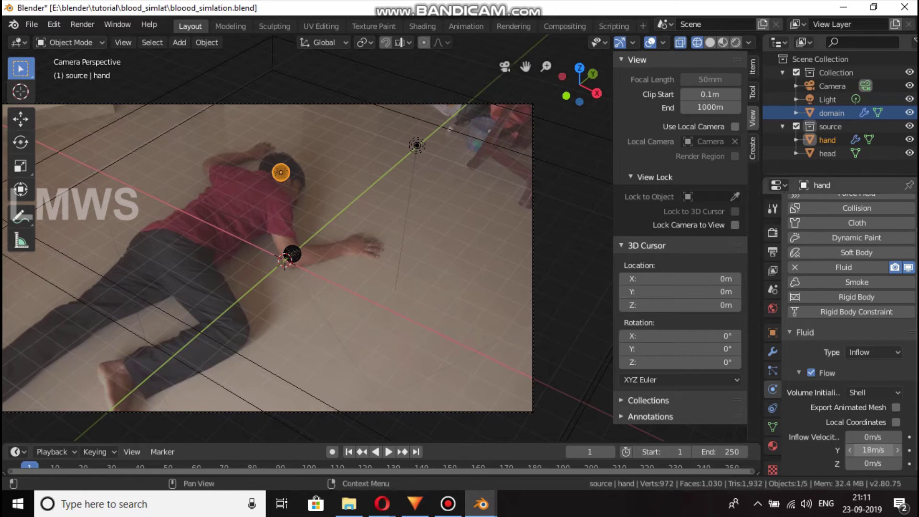
- Enable Fluid physics on the head sphere and set its type to Inflow
{"action": "left_click", "coordinate": [292, 254]}
{"action": "left_click", "coordinate": [291, 254]}
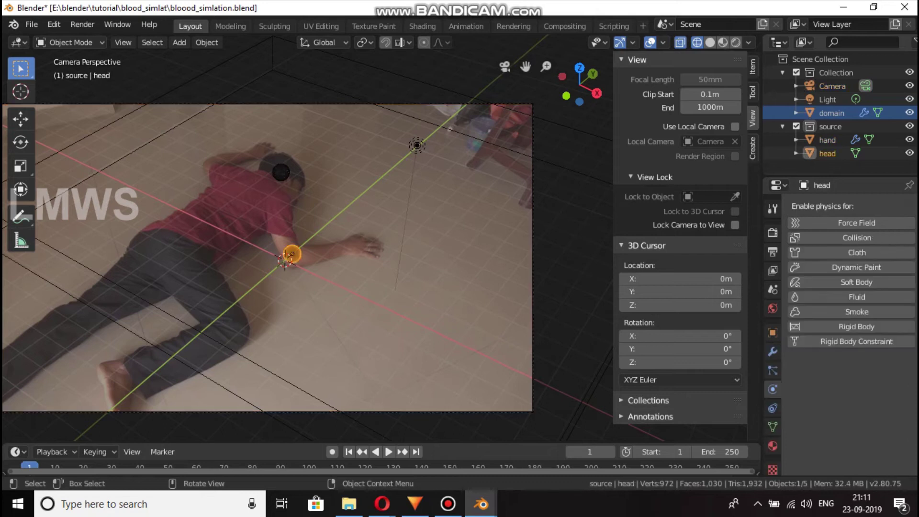
{"action": "left_click", "coordinate": [856, 297]}
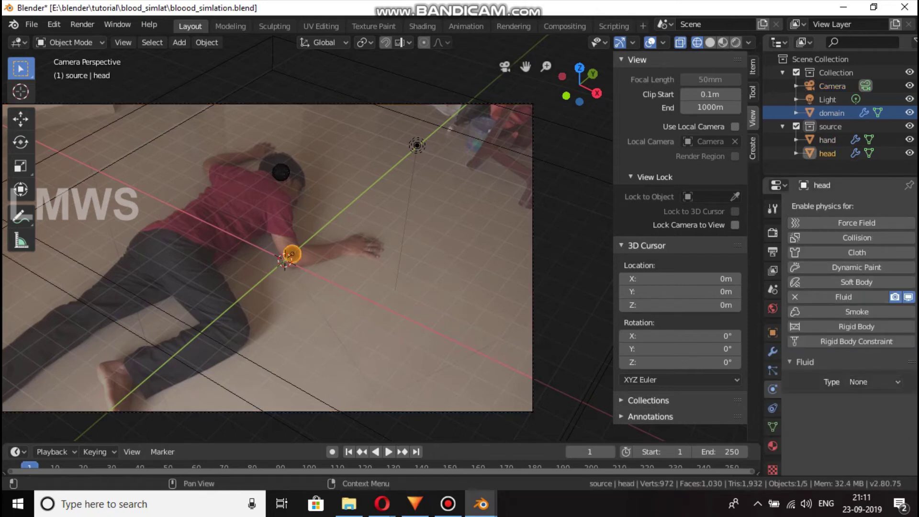
{"action": "left_click", "coordinate": [874, 382]}
{"action": "left_click", "coordinate": [847, 307]}
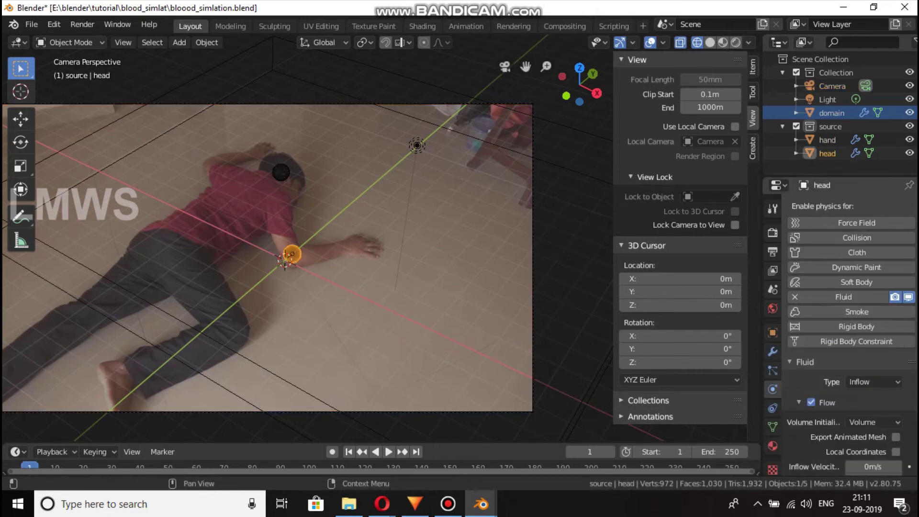
- Set the head sphere's X inflow velocity to 10 m/s and save the file
{"action": "scroll", "coordinate": [847, 306], "scroll_direction": "down", "scroll_amount": 2}
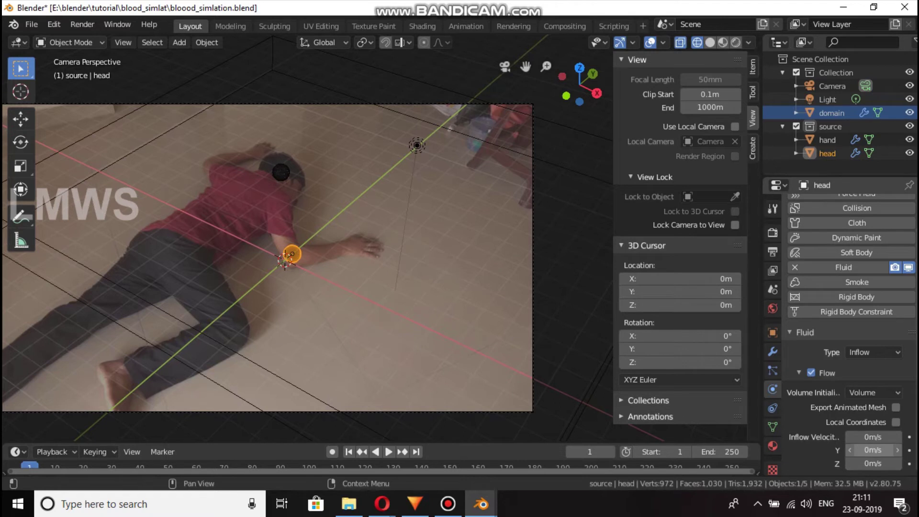
{"action": "left_click", "coordinate": [866, 436]}
{"action": "type", "text": "10"}
{"action": "key", "text": "Return"}
{"action": "key", "text": "ctrl+s"}
- Select the domain cube and set its fluid final resolution to 300
{"action": "left_click", "coordinate": [532, 116]}
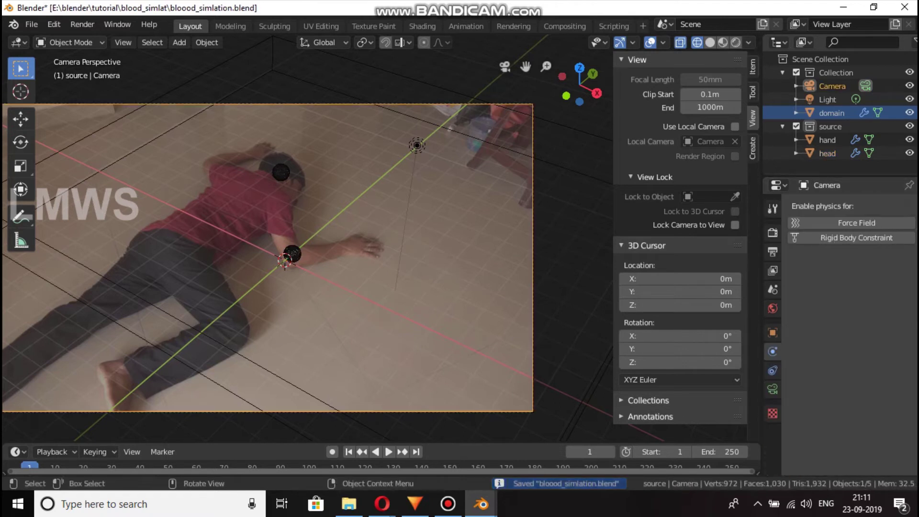
{"action": "left_click", "coordinate": [562, 125]}
{"action": "scroll", "coordinate": [850, 335], "scroll_direction": "down", "scroll_amount": 6}
{"action": "left_click", "coordinate": [874, 280]}
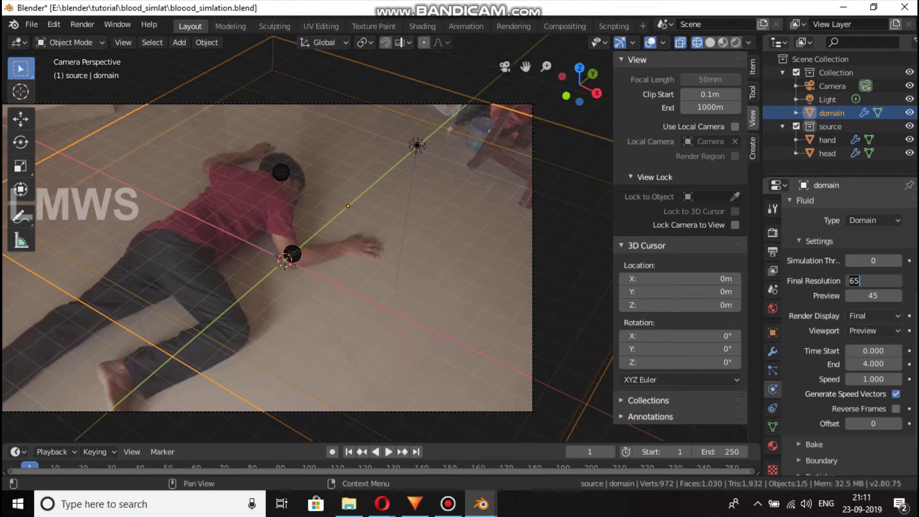
{"action": "type", "text": "300"}
{"action": "key", "text": "Return"}
- Expand the domain's bake settings and accept cache_fluid in the blood_simlat folder as the cache path
{"action": "scroll", "coordinate": [849, 335], "scroll_direction": "down", "scroll_amount": 2}
{"action": "left_click", "coordinate": [813, 403]}
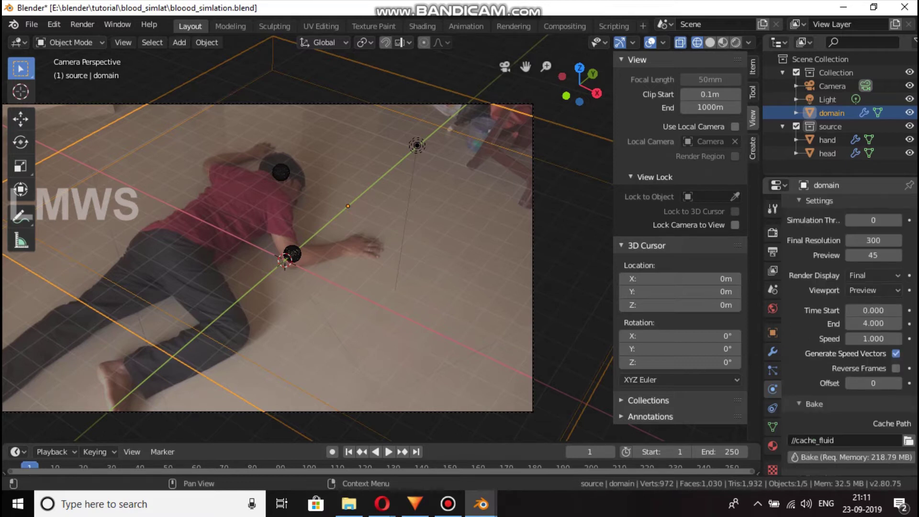
{"action": "scroll", "coordinate": [849, 335], "scroll_direction": "down", "scroll_amount": 3}
{"action": "left_click", "coordinate": [907, 382]}
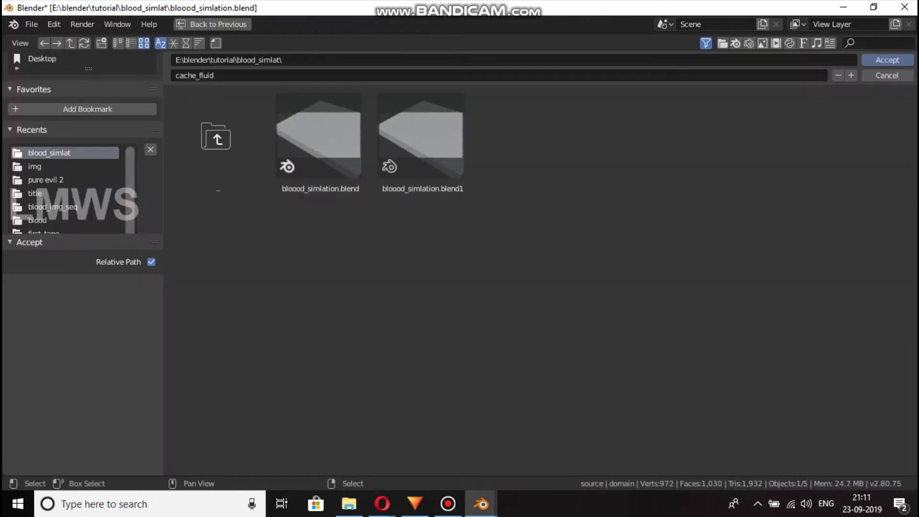
{"action": "left_click", "coordinate": [886, 60]}
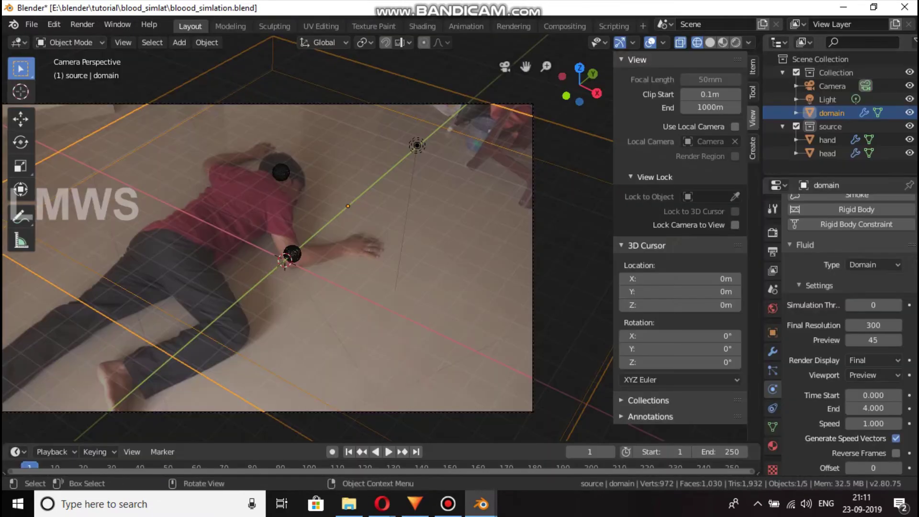
- Set the domain's fluid simulation end time to 8 and save the file
{"action": "left_click", "coordinate": [872, 408]}
{"action": "type", "text": "8"}
{"action": "key", "text": "Return"}
{"action": "scroll", "coordinate": [849, 335], "scroll_direction": "down", "scroll_amount": 3}
{"action": "scroll", "coordinate": [828, 401], "scroll_direction": "down", "scroll_amount": 3}
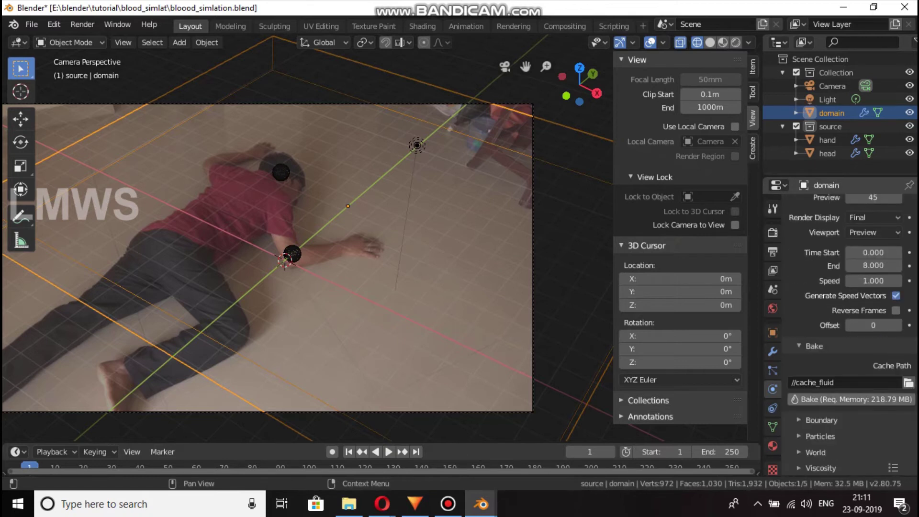
{"action": "key", "text": "ctrl+s"}
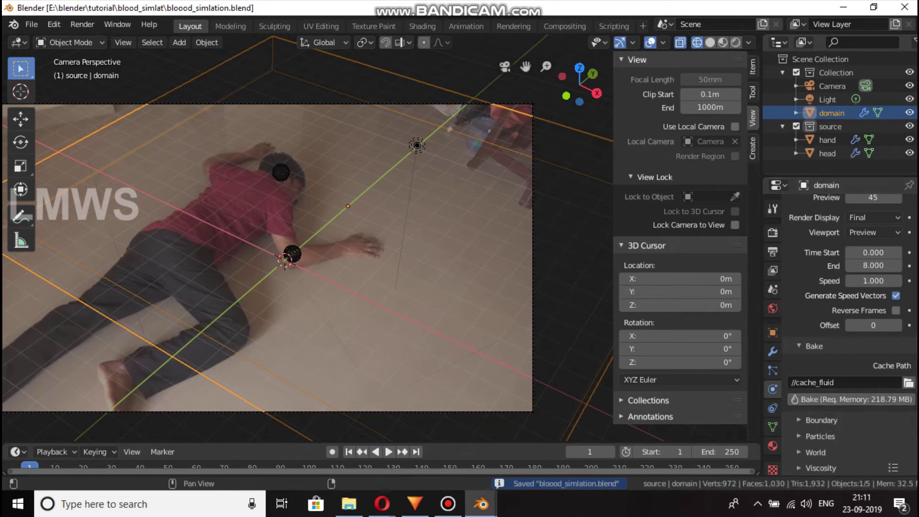
{"action": "left_click", "coordinate": [447, 504]}
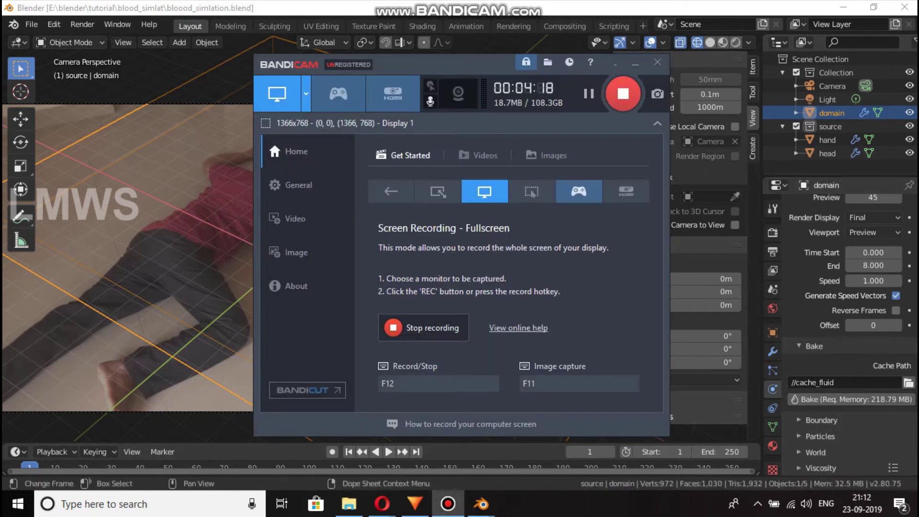
{"action": "left_click", "coordinate": [635, 63]}
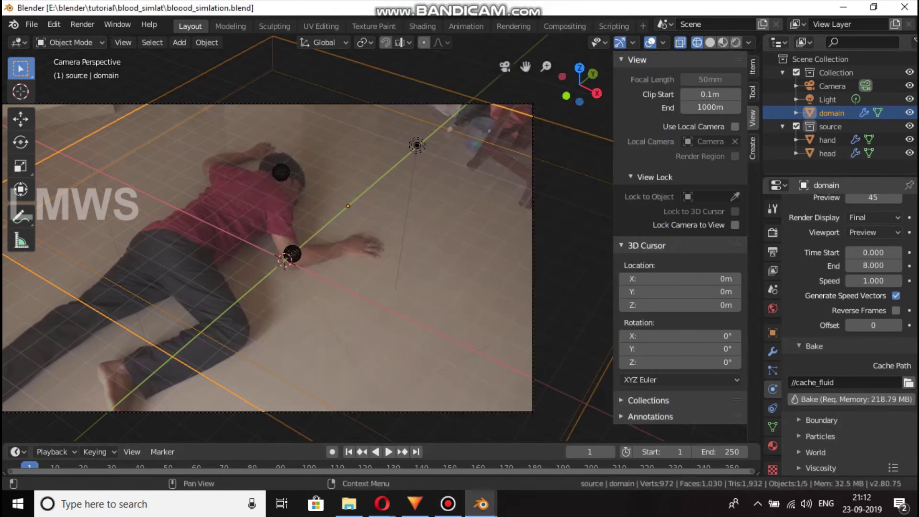
- Raise the domain's final resolution to 600 and save the file
{"action": "scroll", "coordinate": [849, 335], "scroll_direction": "up", "scroll_amount": 6}
{"action": "left_click", "coordinate": [879, 344]}
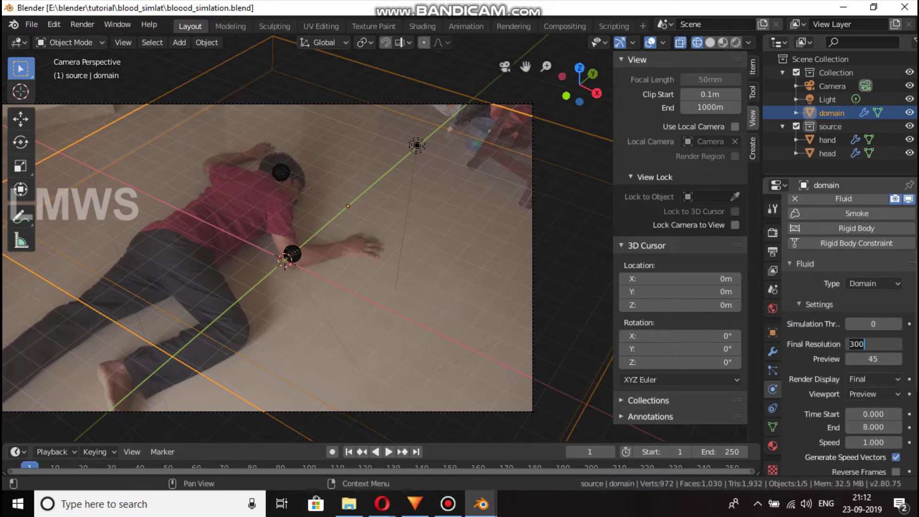
{"action": "type", "text": "600"}
{"action": "key", "text": "Return"}
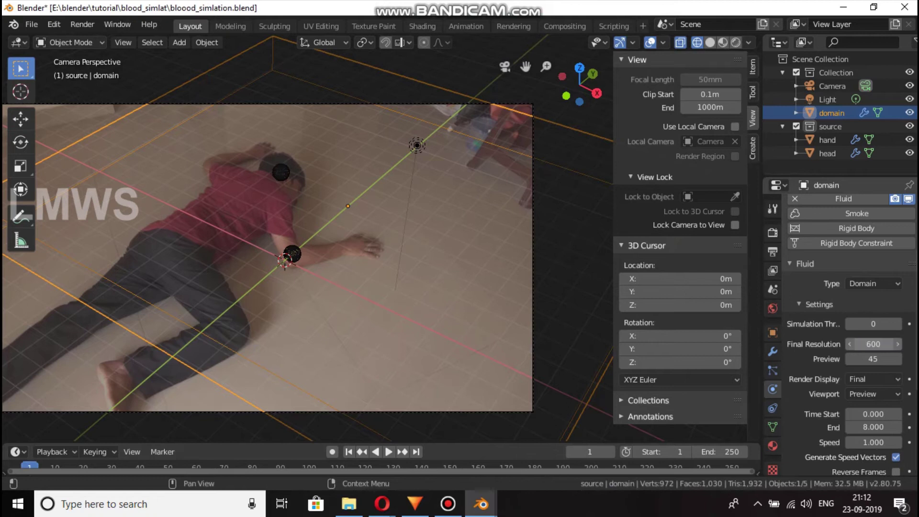
{"action": "scroll", "coordinate": [850, 335], "scroll_direction": "down", "scroll_amount": 6}
{"action": "key", "text": "ctrl+s"}
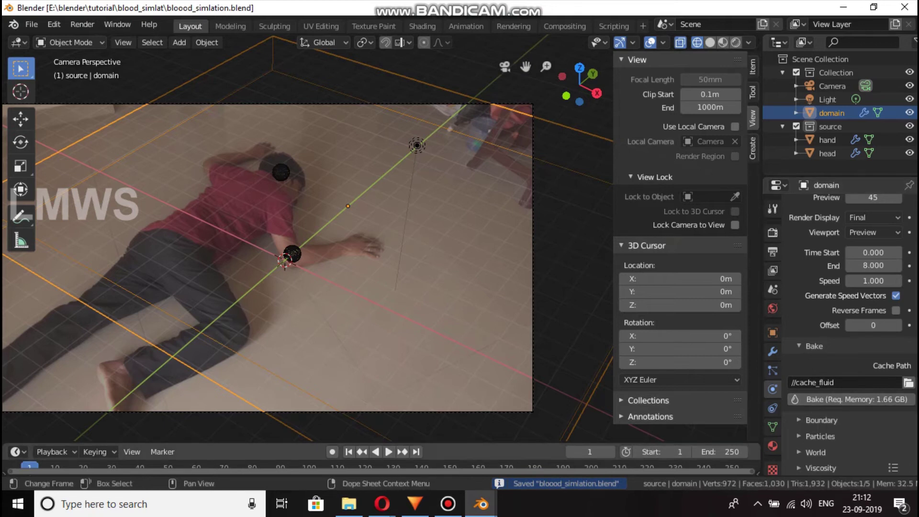
- Enlarge the timeline area, set the scene's end frame to 200 and save the file
{"action": "left_click_drag", "start_coordinate": [636, 443], "coordinate": [636, 386]}
{"action": "left_click", "coordinate": [721, 394]}
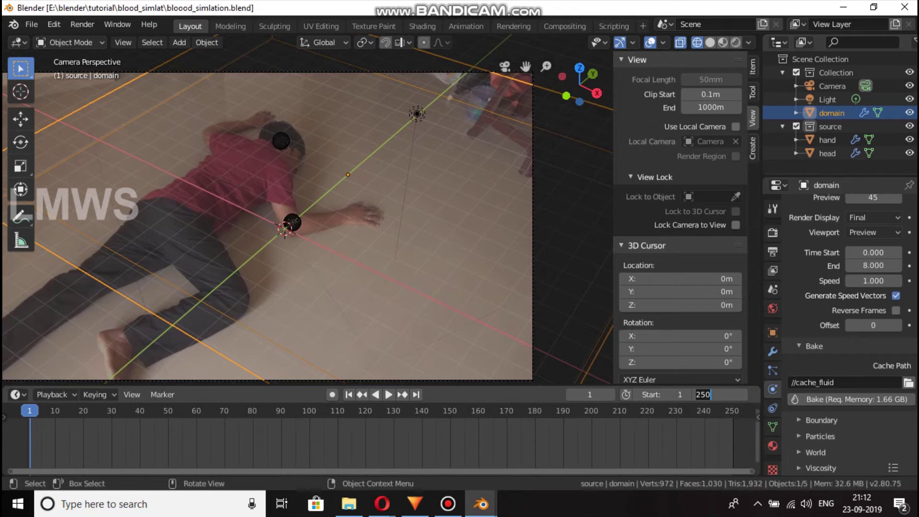
{"action": "type", "text": "200"}
{"action": "key", "text": "Return"}
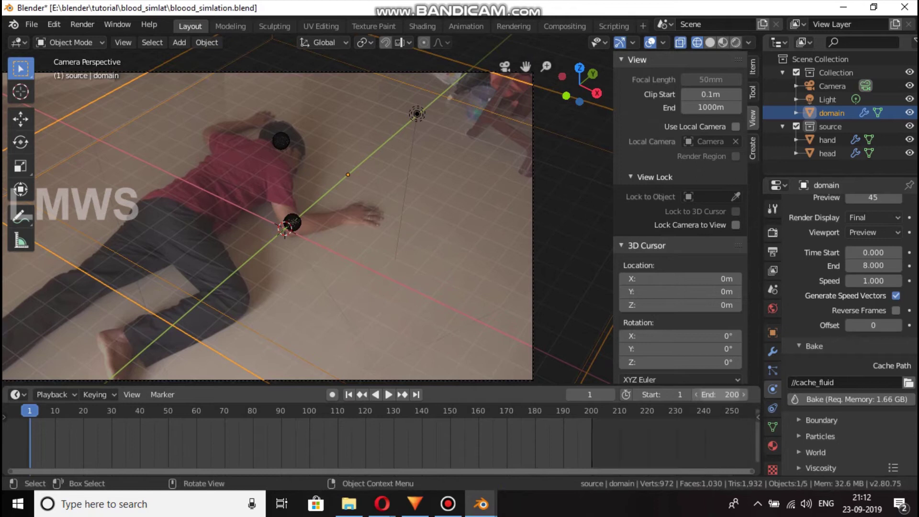
{"action": "key", "text": "ctrl+s"}
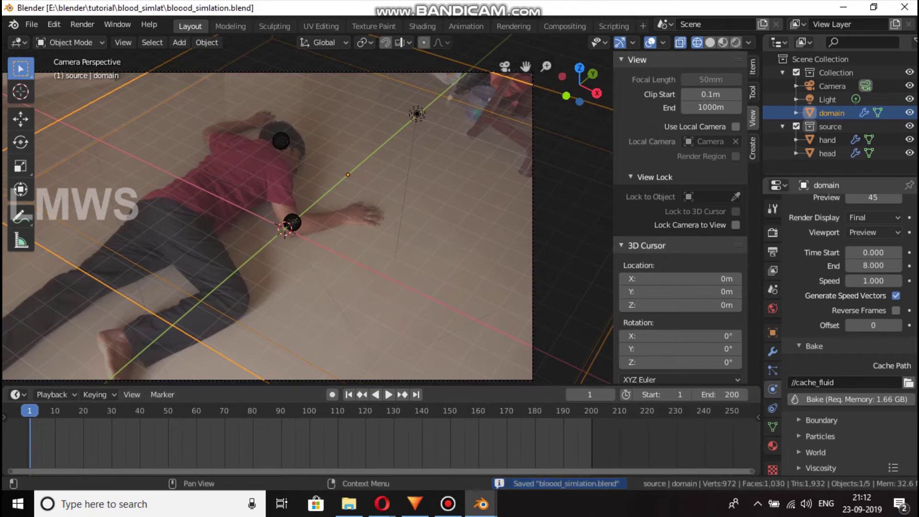
{"action": "scroll", "coordinate": [847, 287], "scroll_direction": "up", "scroll_amount": 3}
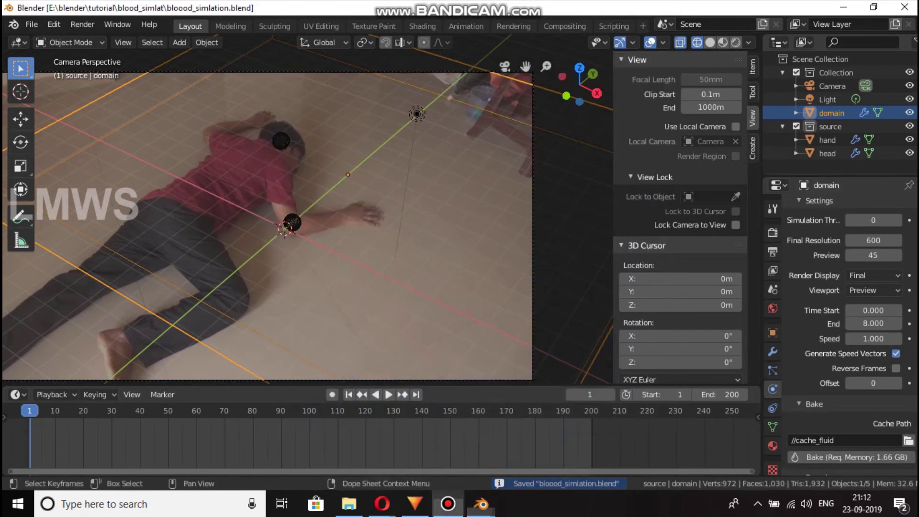
{"action": "left_click", "coordinate": [448, 504]}
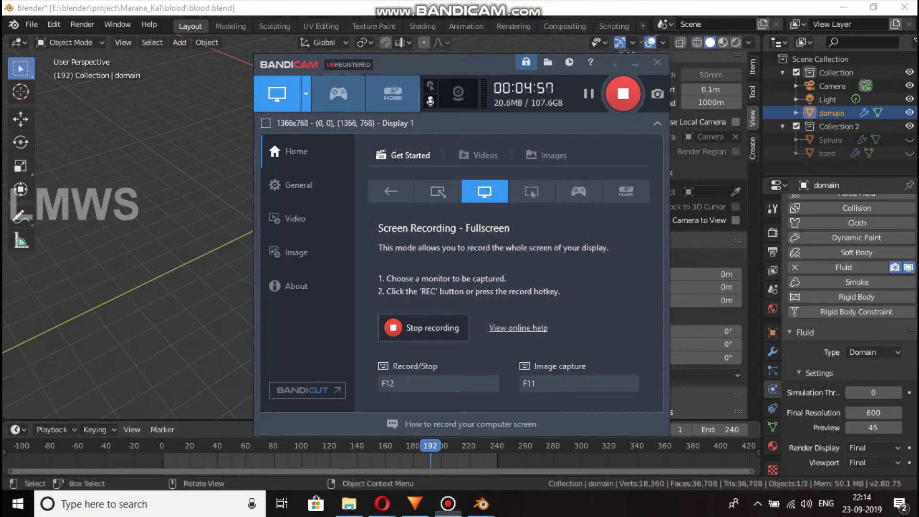
{"action": "left_click", "coordinate": [448, 503]}
- Examine the baked fluid mesh and the domain's resolution, time, boundary and viscosity settings in blood.blend
{"action": "middle_click_drag", "start_coordinate": [430, 216], "coordinate": [273, 235]}
{"action": "scroll", "coordinate": [381, 227], "scroll_direction": "up", "scroll_amount": 2}
{"action": "scroll", "coordinate": [871, 374], "scroll_direction": "down", "scroll_amount": 3}
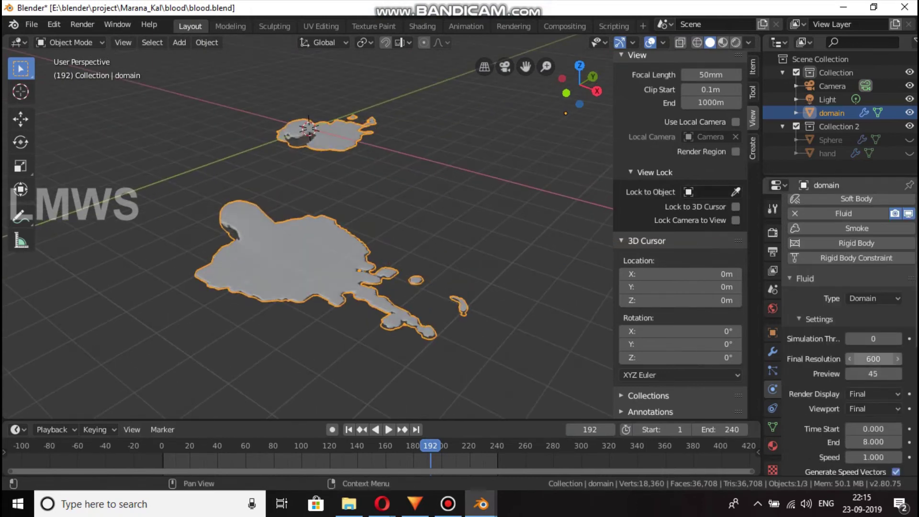
{"action": "scroll", "coordinate": [873, 344], "scroll_direction": "down", "scroll_amount": 3}
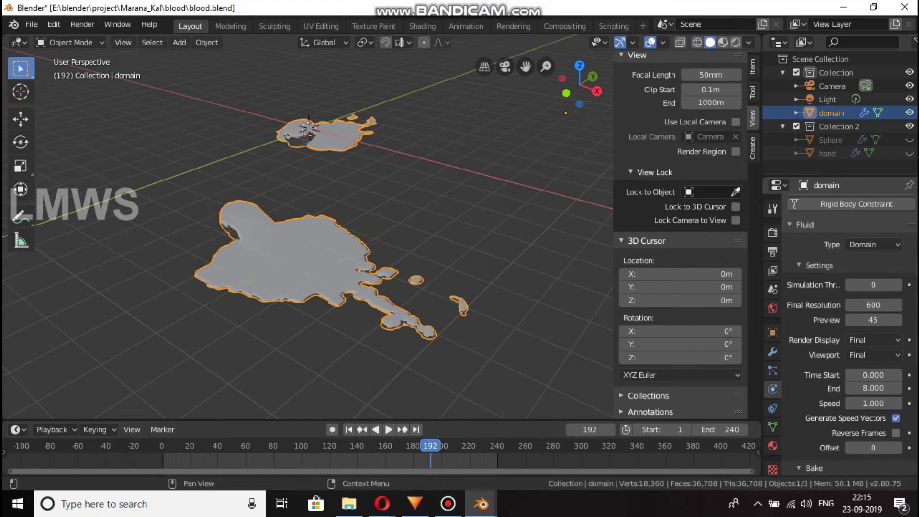
{"action": "scroll", "coordinate": [873, 320], "scroll_direction": "down", "scroll_amount": 3}
{"action": "scroll", "coordinate": [873, 320], "scroll_direction": "up", "scroll_amount": 3}
{"action": "scroll", "coordinate": [849, 335], "scroll_direction": "down", "scroll_amount": 10}
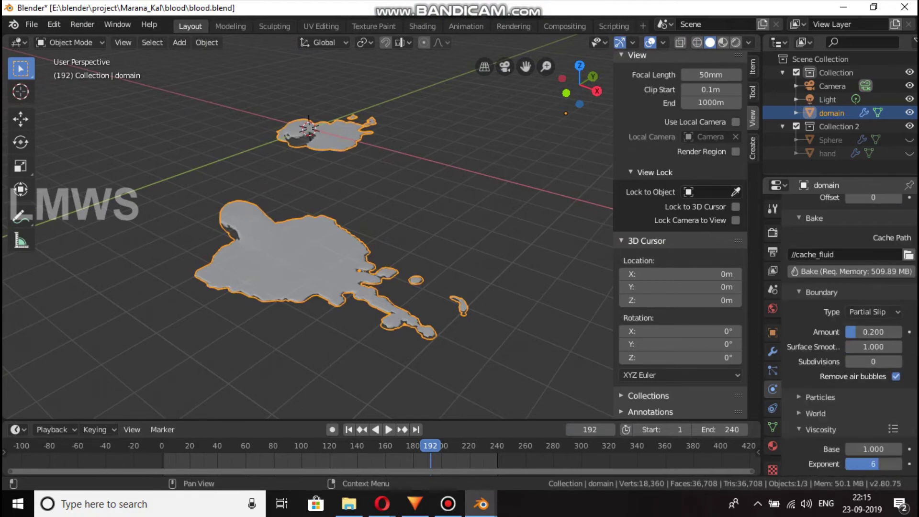
{"action": "scroll", "coordinate": [849, 335], "scroll_direction": "up", "scroll_amount": 10}
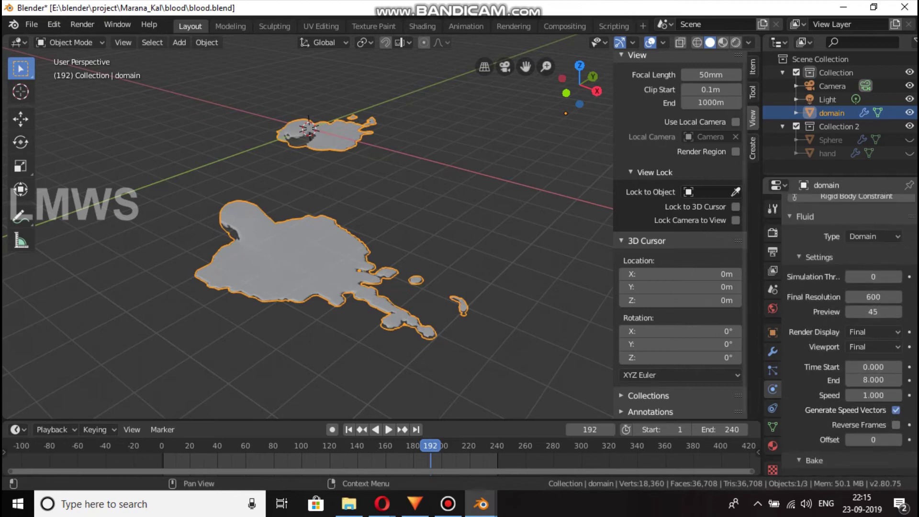
- Switch to the Blender window with bloood_simlation.blend and review the domain's resolution, display, time and bake settings
{"action": "mouse_move", "coordinate": [481, 503]}
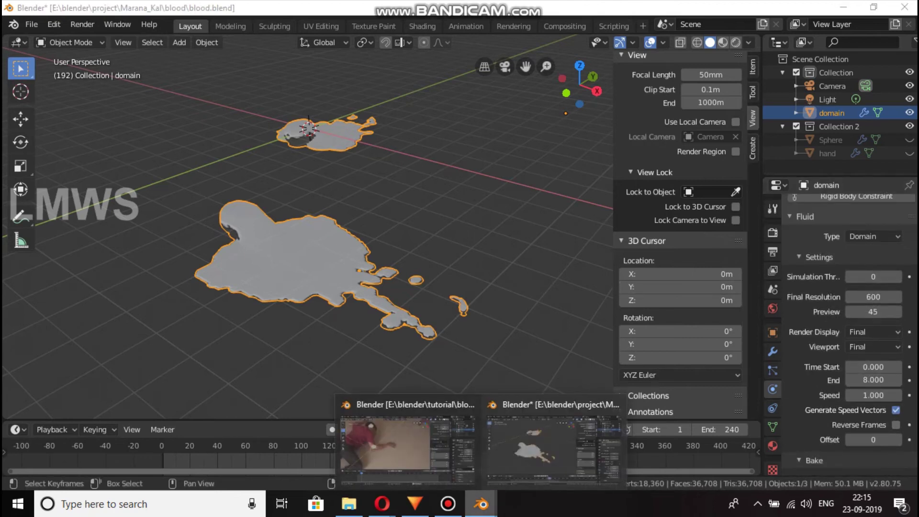
{"action": "left_click", "coordinate": [407, 447]}
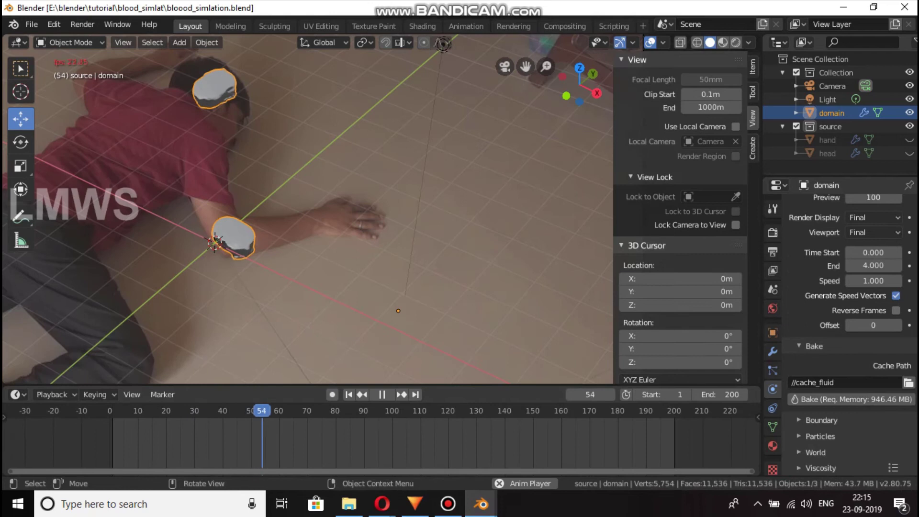
{"action": "scroll", "coordinate": [873, 297], "scroll_direction": "up", "scroll_amount": 5}
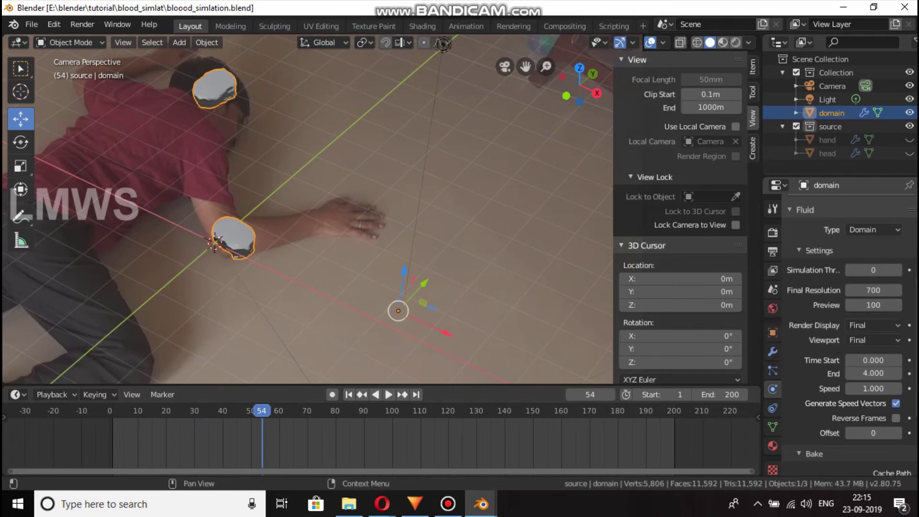
{"action": "scroll", "coordinate": [842, 335], "scroll_direction": "down", "scroll_amount": 4}
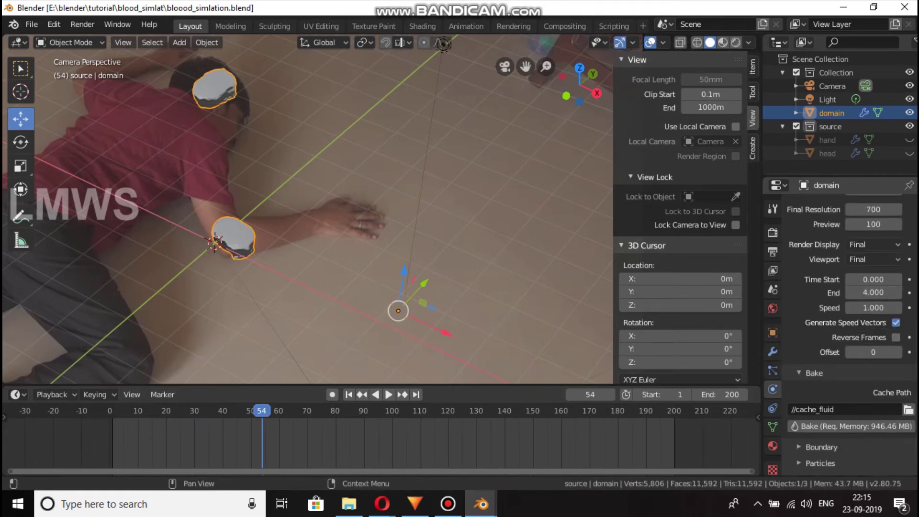
{"action": "scroll", "coordinate": [861, 380], "scroll_direction": "down", "scroll_amount": 1}
{"action": "scroll", "coordinate": [861, 381], "scroll_direction": "up", "scroll_amount": 2}
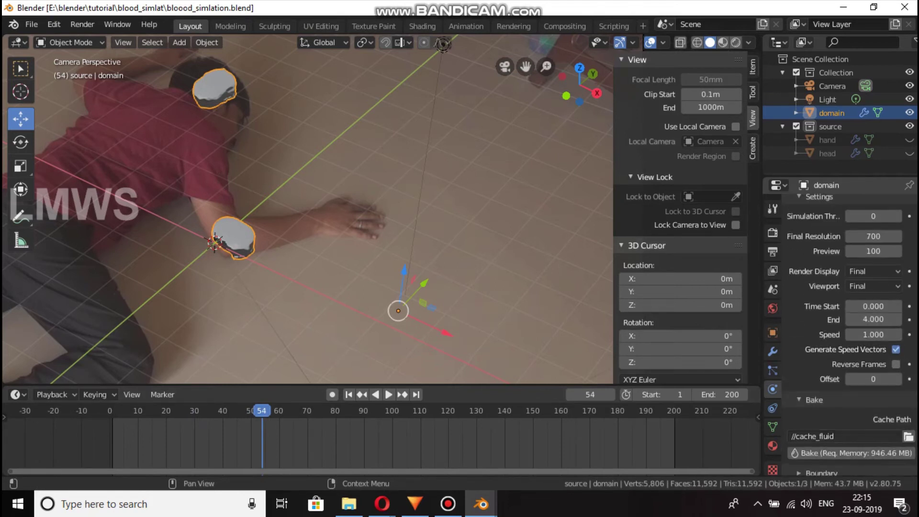
{"action": "scroll", "coordinate": [862, 381], "scroll_direction": "down", "scroll_amount": 2}
{"action": "scroll", "coordinate": [861, 380], "scroll_direction": "up", "scroll_amount": 2}
{"action": "scroll", "coordinate": [867, 378], "scroll_direction": "up", "scroll_amount": 3}
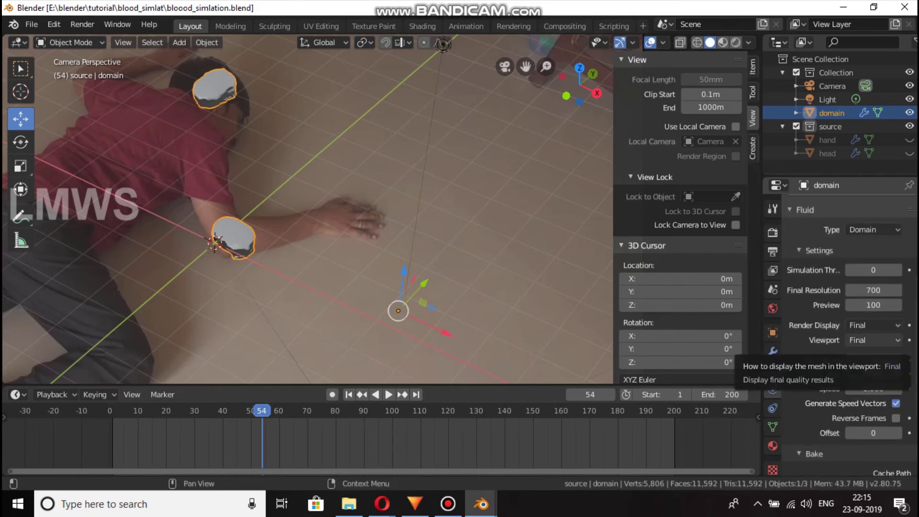
{"action": "scroll", "coordinate": [861, 339], "scroll_direction": "down", "scroll_amount": 5}
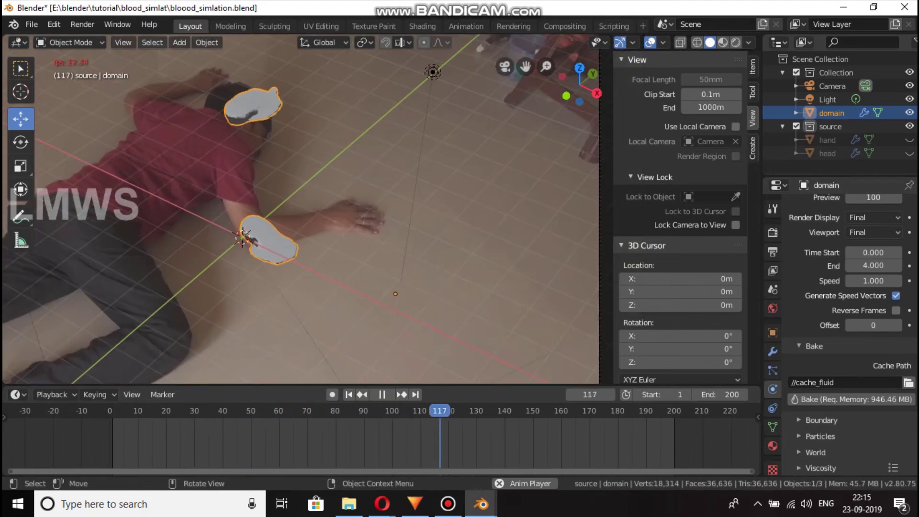
- Play back the baked fluid to frame 191, checking it in both the perspective and camera views
{"action": "key", "text": "space"}
{"action": "key", "text": "KP_0"}
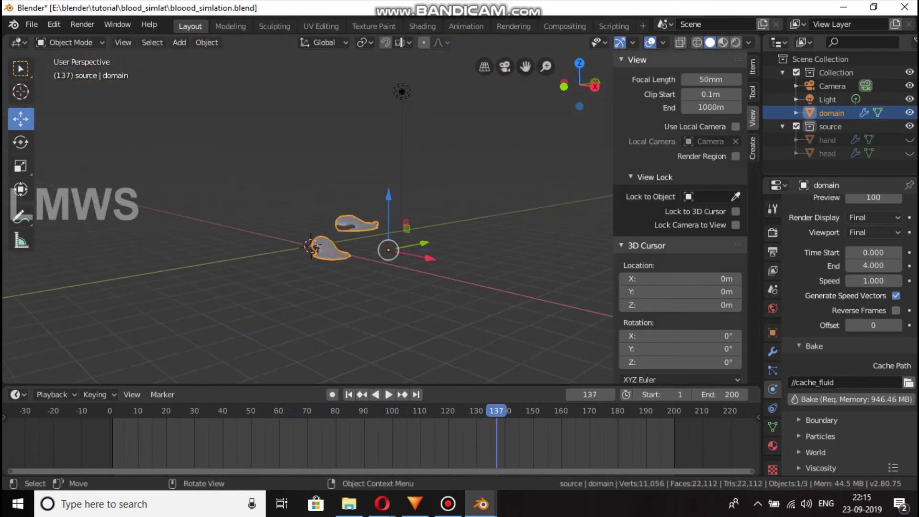
{"action": "scroll", "coordinate": [306, 215], "scroll_direction": "down", "scroll_amount": 3}
{"action": "middle_click_drag", "start_coordinate": [307, 215], "coordinate": [328, 251]}
{"action": "scroll", "coordinate": [323, 239], "scroll_direction": "down", "scroll_amount": 3}
{"action": "key", "text": "KP_0"}
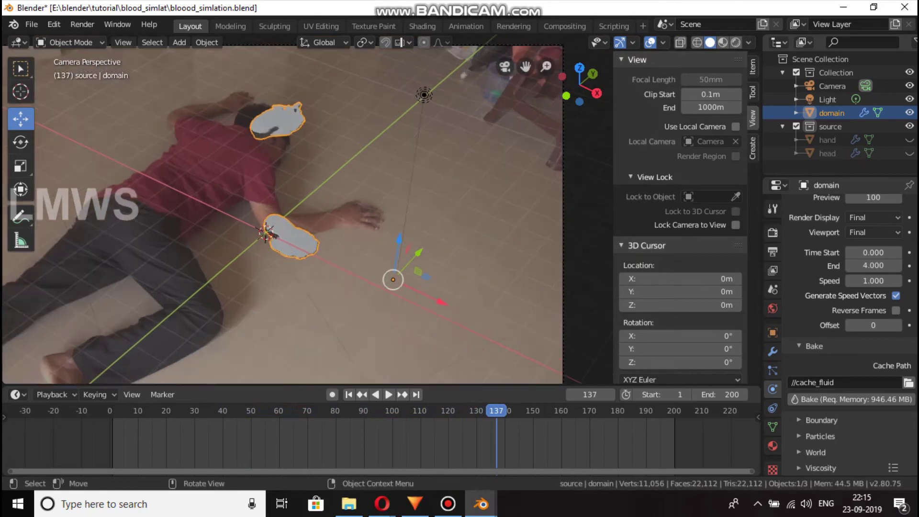
{"action": "scroll", "coordinate": [306, 211], "scroll_direction": "up", "scroll_amount": 2}
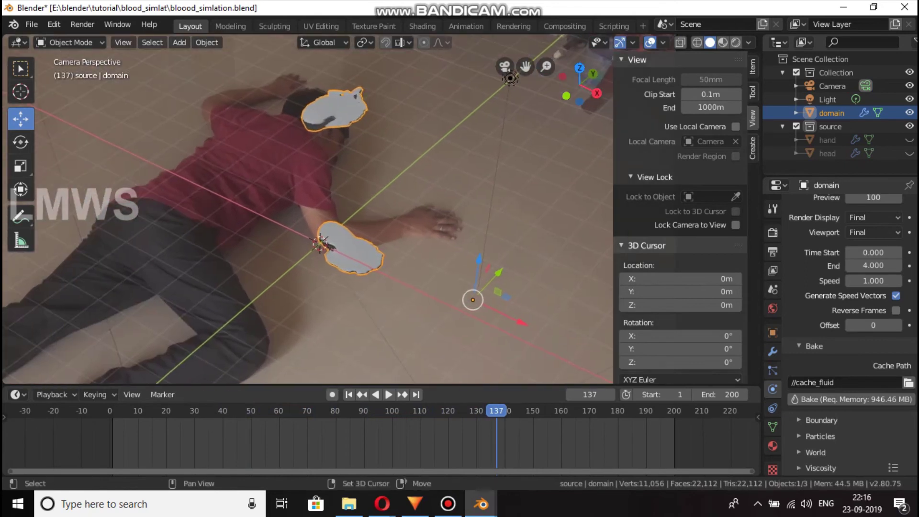
{"action": "key", "text": "space"}
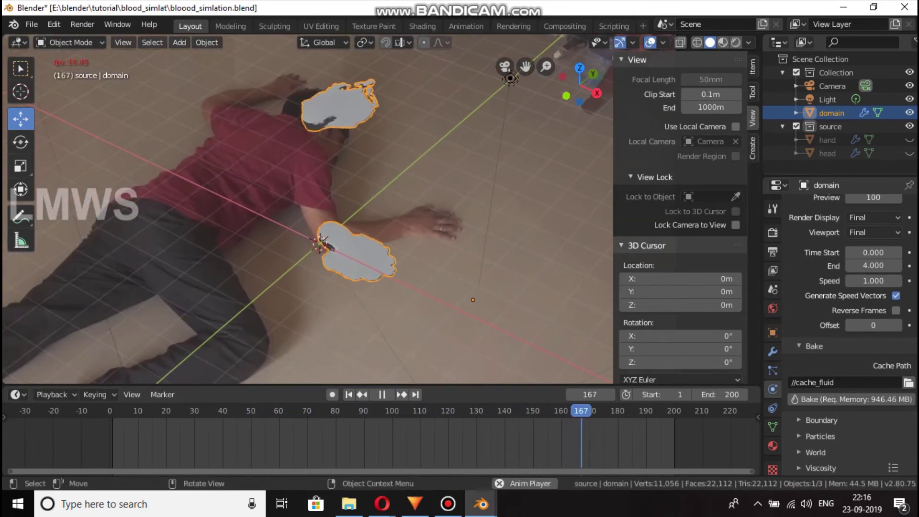
{"action": "key", "text": "space"}
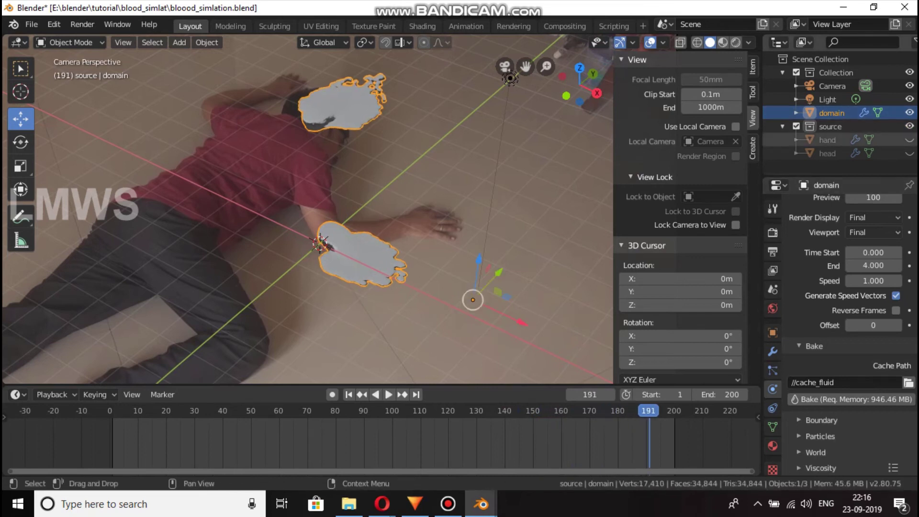
- Create a new material for the domain and give it a dark red base color
{"action": "left_click", "coordinate": [773, 446]}
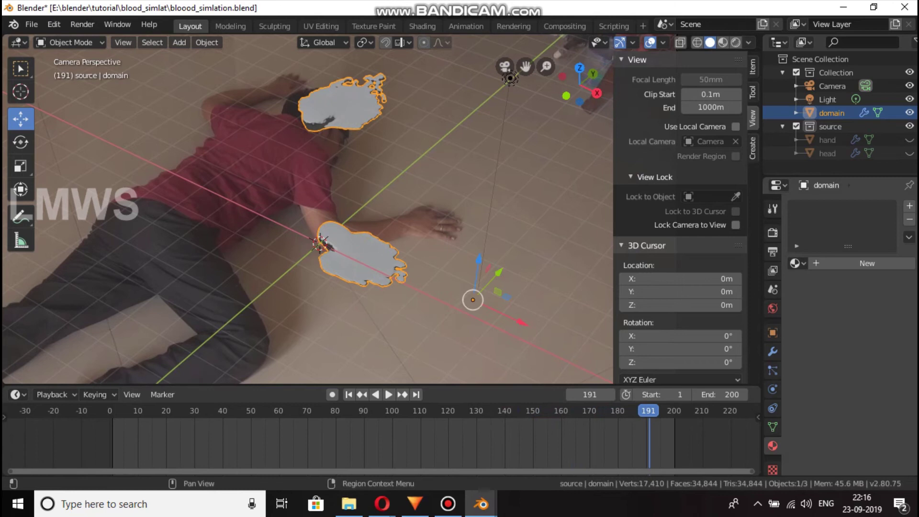
{"action": "left_click", "coordinate": [860, 263]}
{"action": "left_click", "coordinate": [861, 263]}
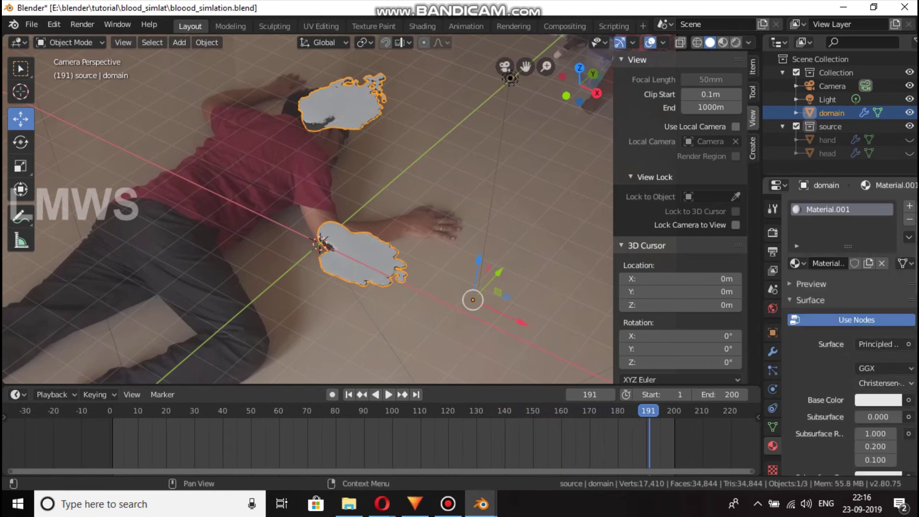
{"action": "left_click", "coordinate": [810, 283]}
{"action": "scroll", "coordinate": [849, 335], "scroll_direction": "down", "scroll_amount": 4}
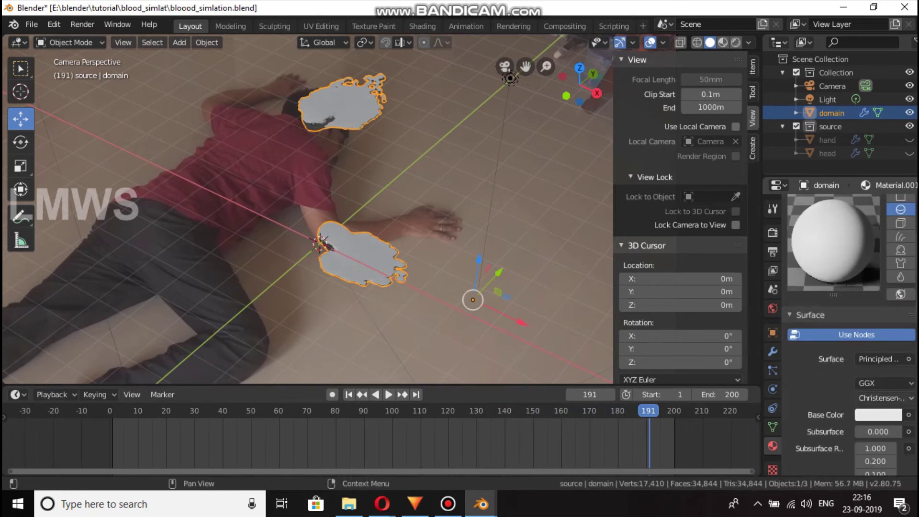
{"action": "left_click", "coordinate": [878, 414]}
{"action": "left_click_drag", "start_coordinate": [832, 271], "coordinate": [833, 321]}
{"action": "left_click_drag", "start_coordinate": [891, 229], "coordinate": [891, 274]}
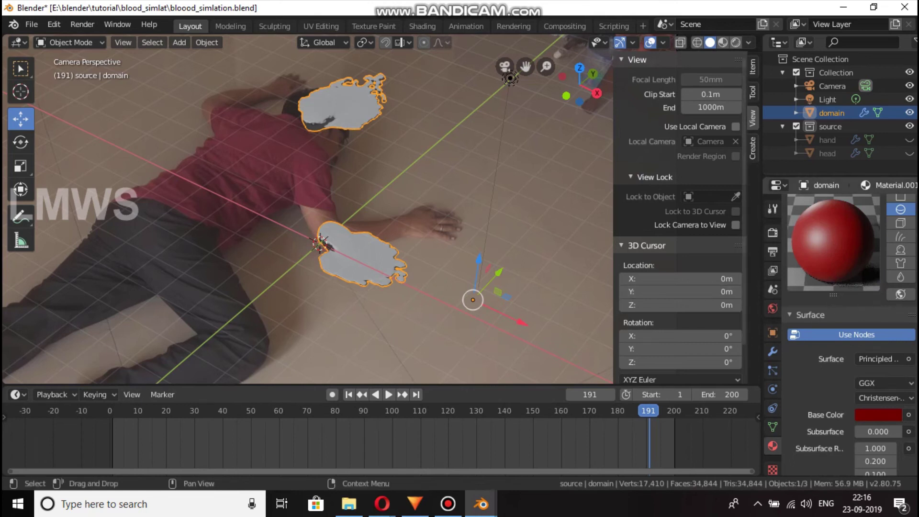
- Set the red domain material's metallic value to 1.000 and check the material preview
{"action": "scroll", "coordinate": [850, 287], "scroll_direction": "down", "scroll_amount": 7}
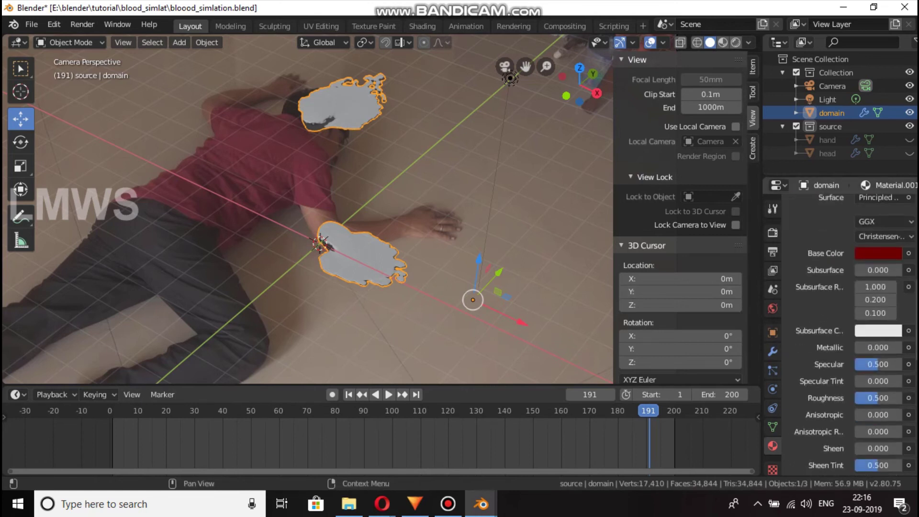
{"action": "key", "text": "Return"}
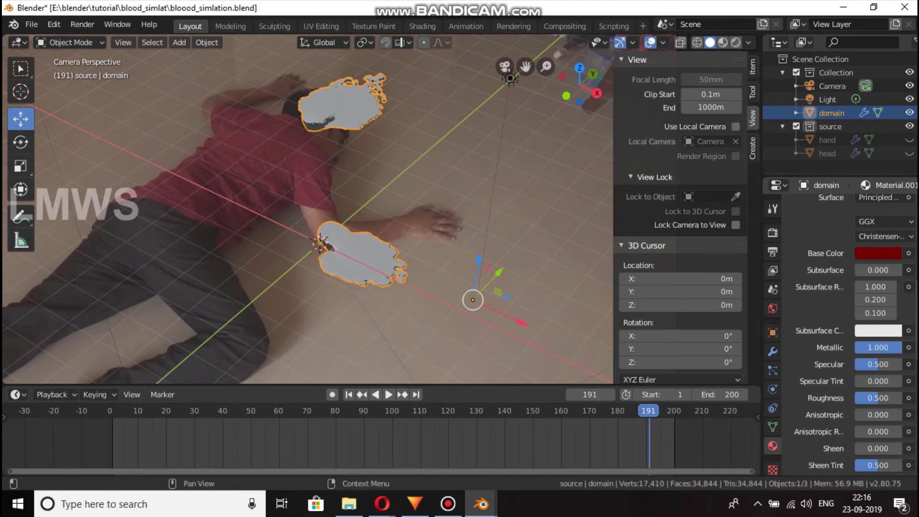
{"action": "scroll", "coordinate": [849, 287], "scroll_direction": "up", "scroll_amount": 7}
{"action": "scroll", "coordinate": [849, 287], "scroll_direction": "down", "scroll_amount": 7}
- Adjust the red material's roughness against its preview and settle it at 0.250
{"action": "left_click_drag", "start_coordinate": [878, 398], "coordinate": [881, 398]}
{"action": "scroll", "coordinate": [849, 287], "scroll_direction": "up", "scroll_amount": 5}
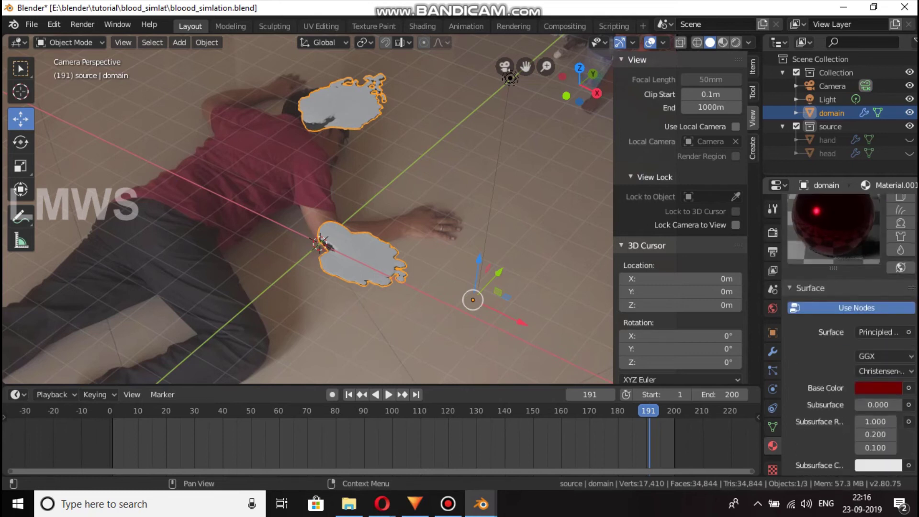
{"action": "scroll", "coordinate": [850, 287], "scroll_direction": "down", "scroll_amount": 6}
{"action": "left_click_drag", "start_coordinate": [878, 344], "coordinate": [897, 344]}
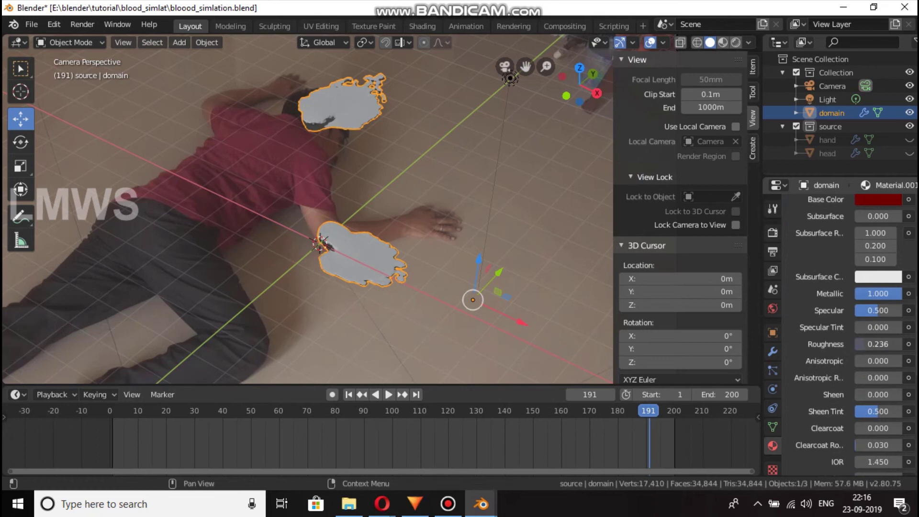
{"action": "scroll", "coordinate": [849, 287], "scroll_direction": "up", "scroll_amount": 10}
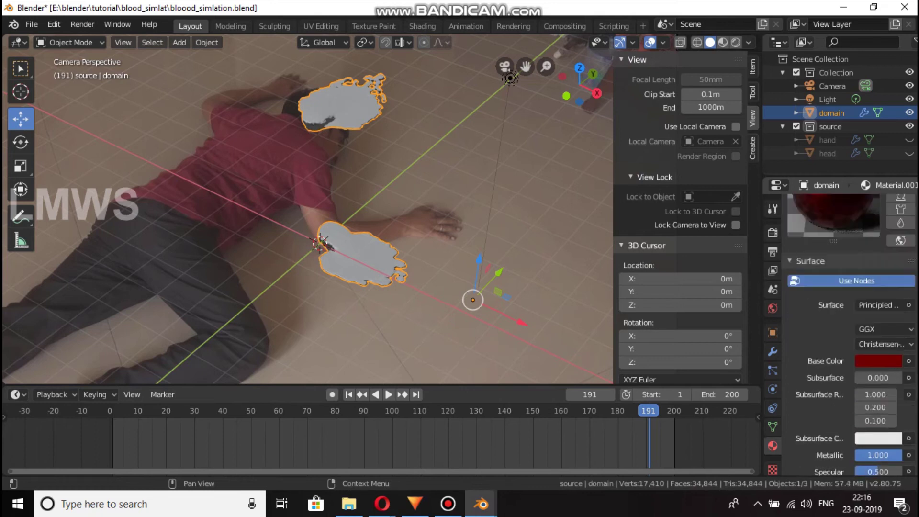
{"action": "scroll", "coordinate": [849, 287], "scroll_direction": "down", "scroll_amount": 3}
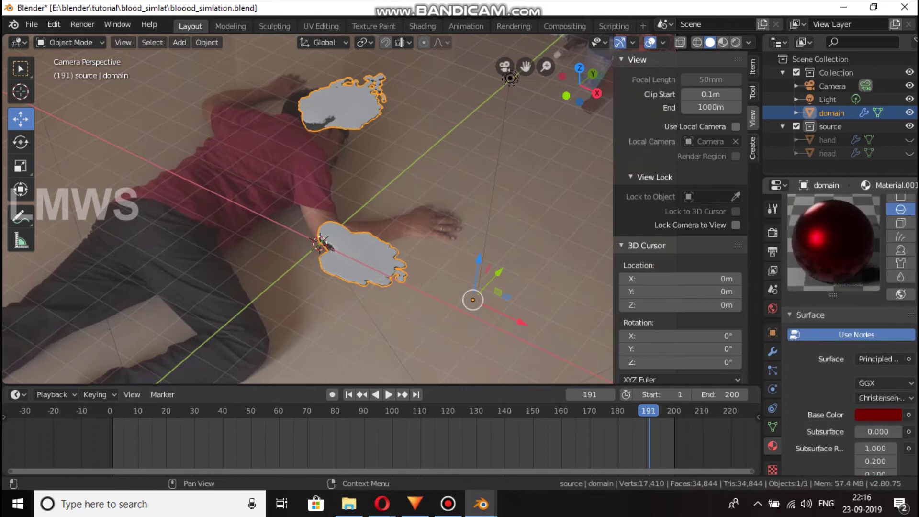
{"action": "scroll", "coordinate": [849, 287], "scroll_direction": "down", "scroll_amount": 6}
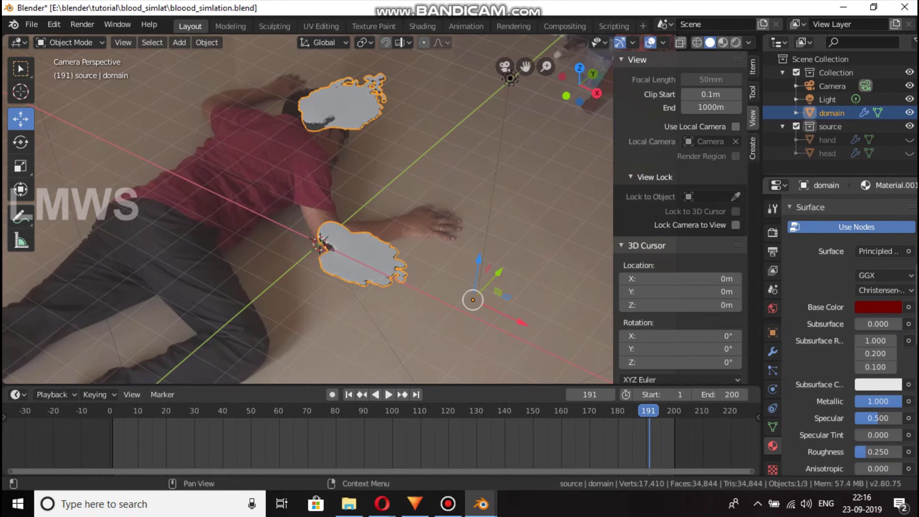
{"action": "scroll", "coordinate": [878, 418], "scroll_direction": "down", "scroll_amount": 3}
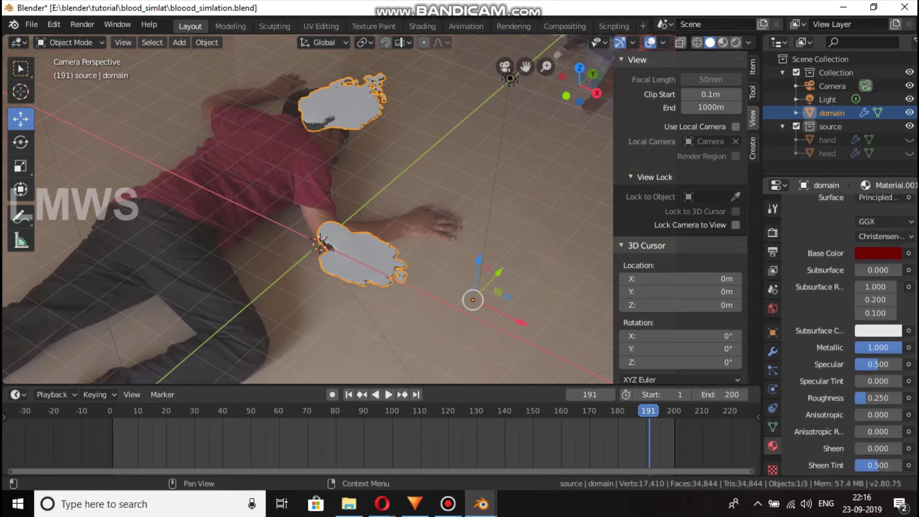
{"action": "scroll", "coordinate": [878, 397], "scroll_direction": "down", "scroll_amount": 2}
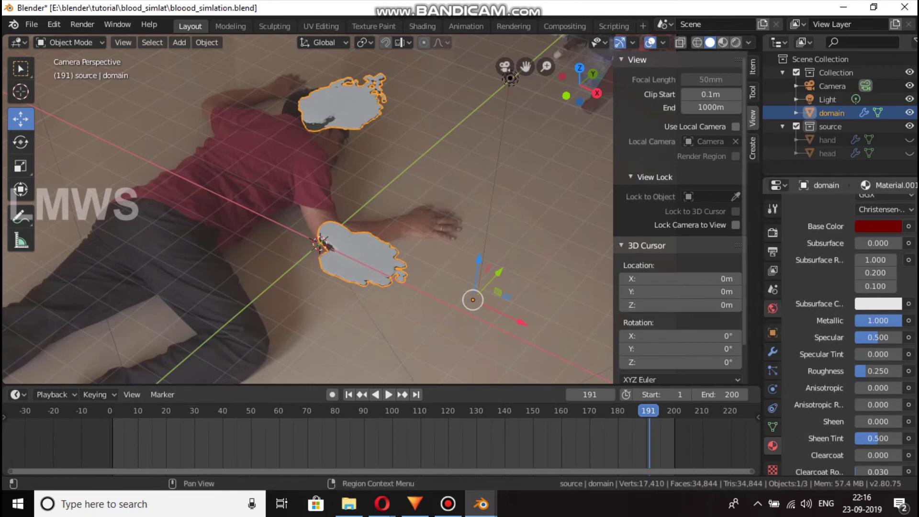
- Assign an environment texture to the world color using floor_body.png from the img folder
{"action": "left_click", "coordinate": [772, 308]}
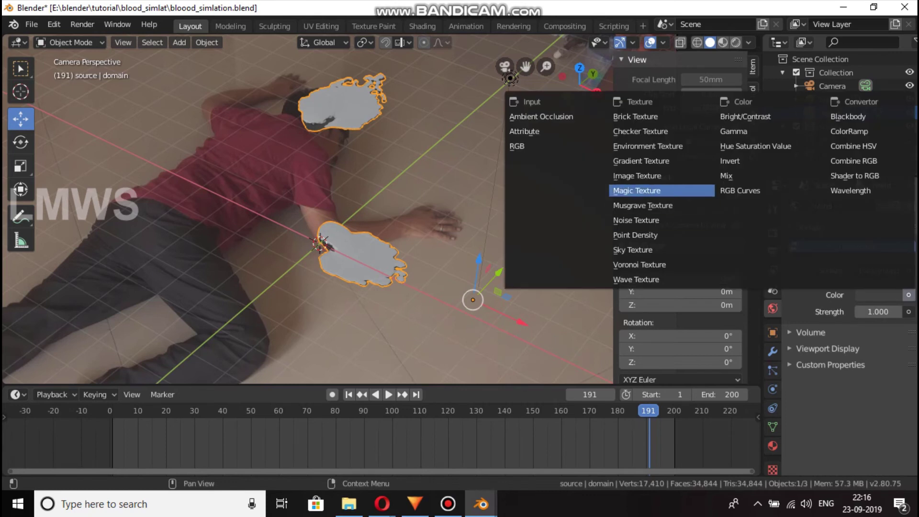
{"action": "left_click", "coordinate": [647, 146]}
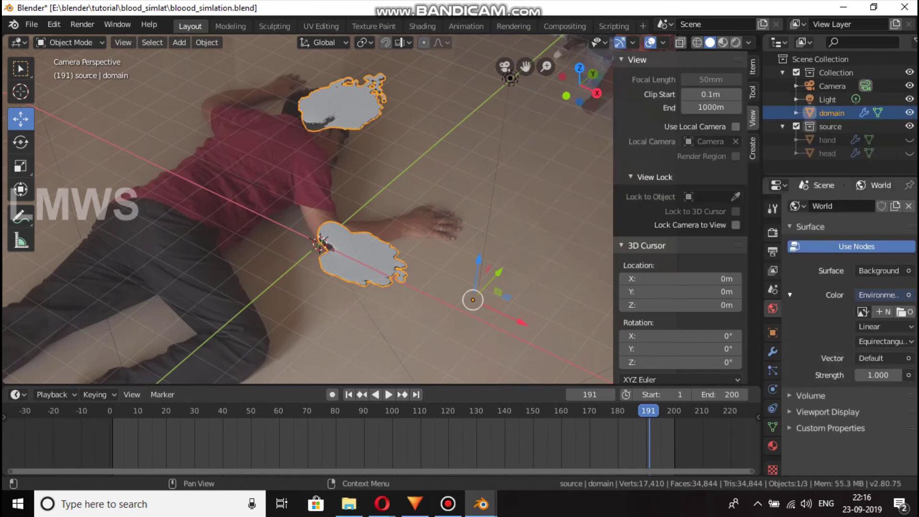
{"action": "scroll", "coordinate": [306, 209], "scroll_direction": "down", "scroll_amount": 4}
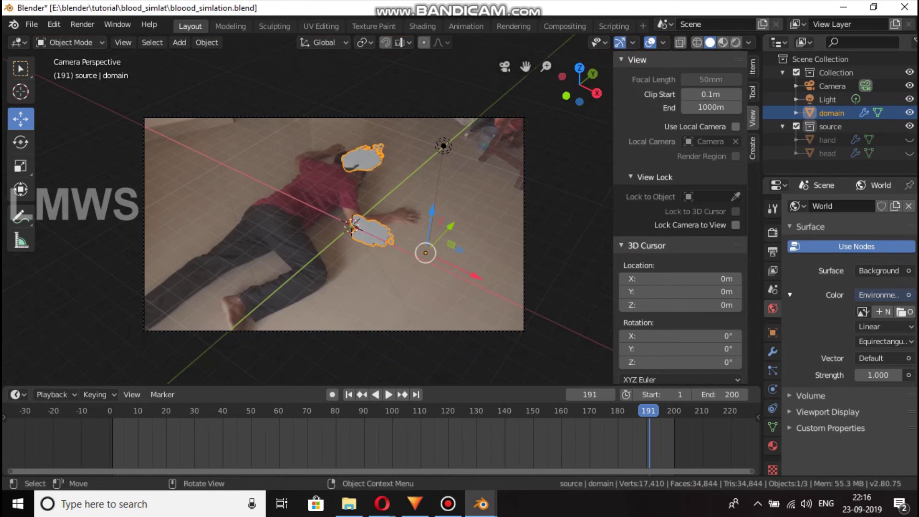
{"action": "left_click", "coordinate": [905, 312]}
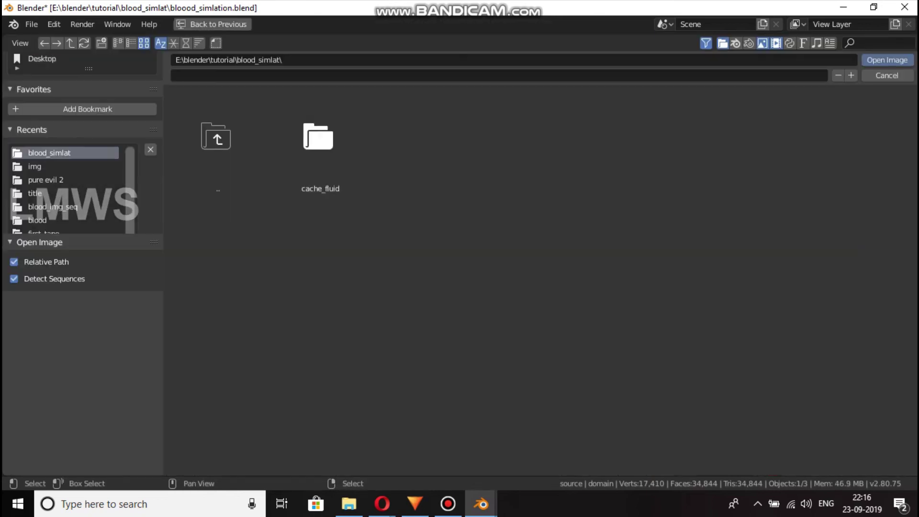
{"action": "left_click", "coordinate": [65, 166]}
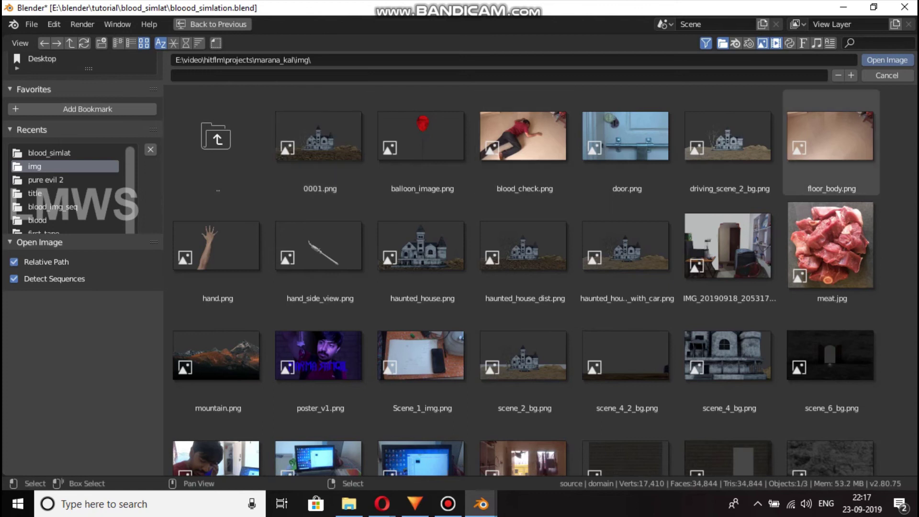
{"action": "double_click", "coordinate": [830, 144]}
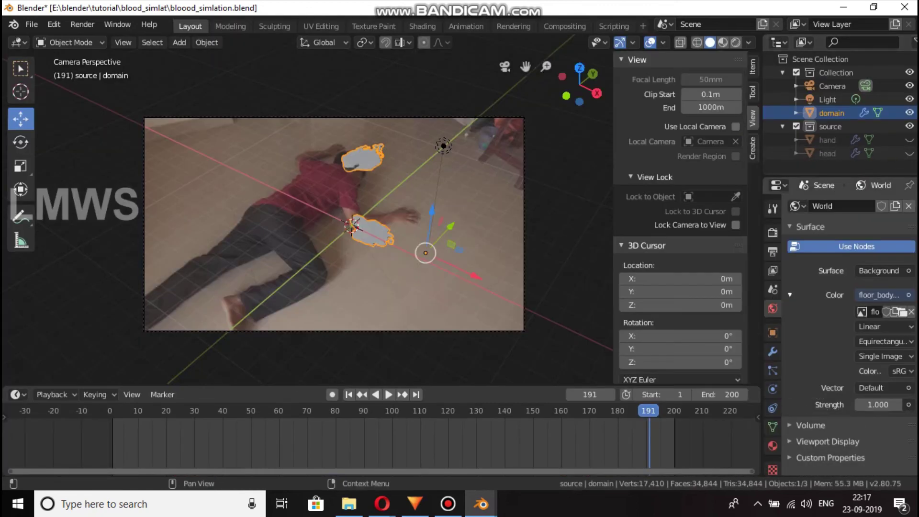
- Display the viewport in rendered shading and examine the blood pools near the head and hand
{"action": "scroll", "coordinate": [306, 215], "scroll_direction": "up", "scroll_amount": 4}
{"action": "left_click", "coordinate": [735, 42]}
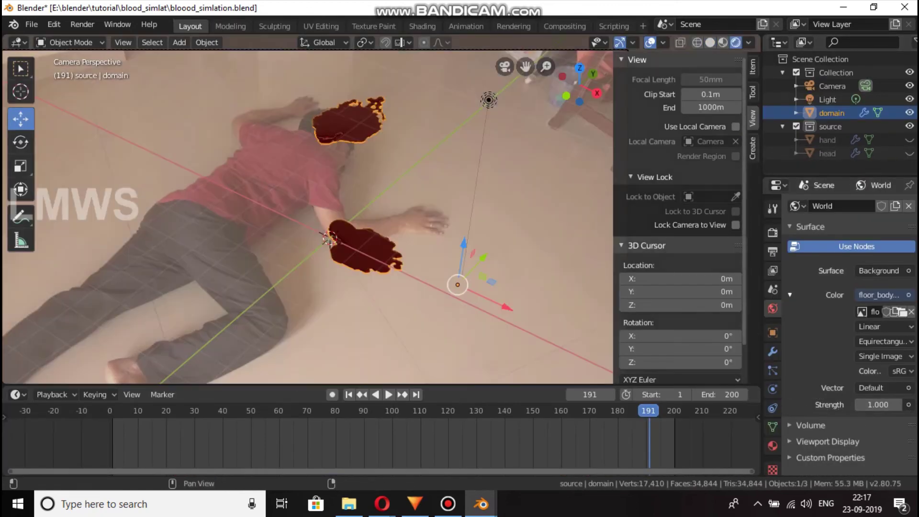
{"action": "scroll", "coordinate": [306, 215], "scroll_direction": "up", "scroll_amount": 1}
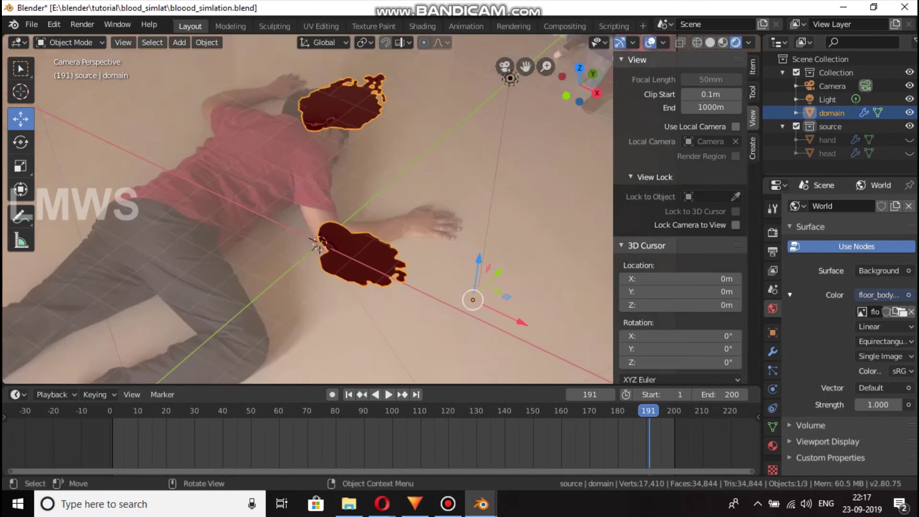
{"action": "scroll", "coordinate": [306, 209], "scroll_direction": "up", "scroll_amount": 2}
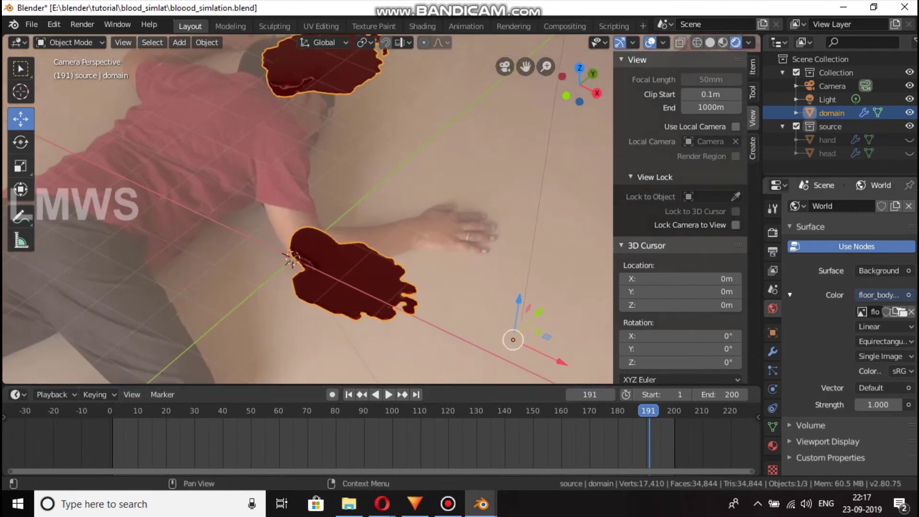
- Lower the blood material's roughness to 0.167 and check the gloss on the pool near the hand
{"action": "left_click", "coordinate": [772, 445]}
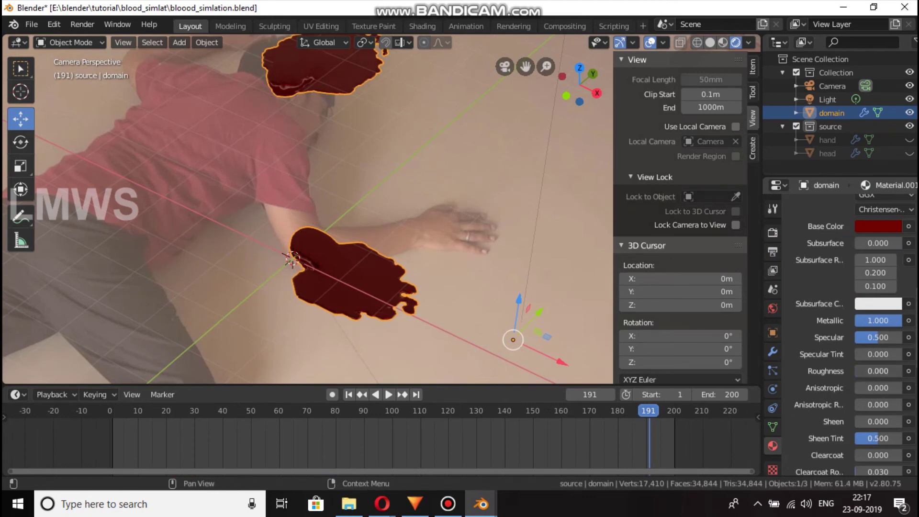
{"action": "left_click_drag", "start_coordinate": [862, 371], "coordinate": [863, 371]}
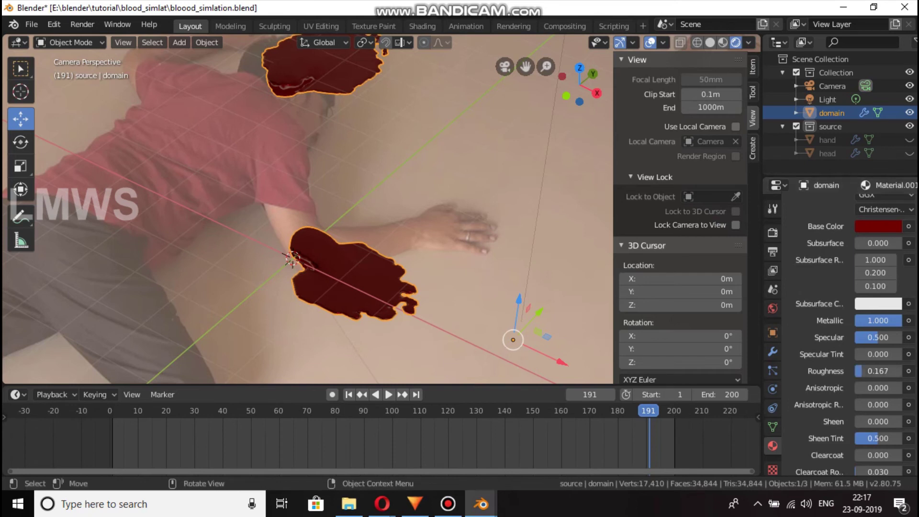
{"action": "scroll", "coordinate": [381, 208], "scroll_direction": "up", "scroll_amount": 2}
{"action": "scroll", "coordinate": [847, 331], "scroll_direction": "down", "scroll_amount": 7}
{"action": "scroll", "coordinate": [850, 335], "scroll_direction": "up", "scroll_amount": 8}
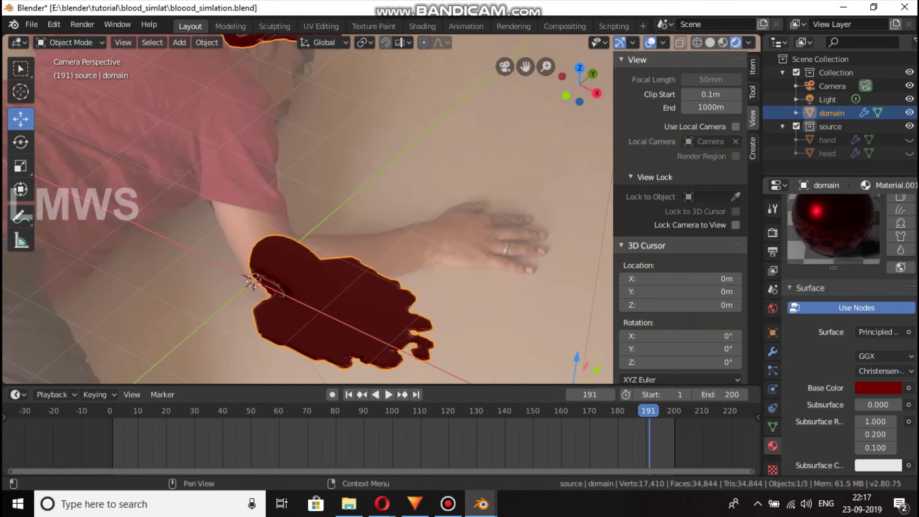
{"action": "scroll", "coordinate": [381, 209], "scroll_direction": "down", "scroll_amount": 1}
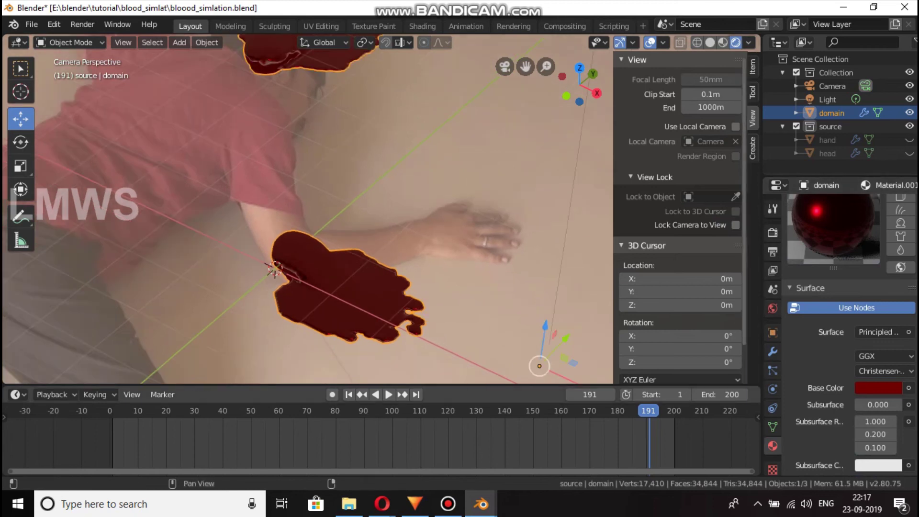
- Make the render's film background transparent in the scene's render settings
{"action": "left_click", "coordinate": [772, 232]}
{"action": "scroll", "coordinate": [849, 335], "scroll_direction": "down", "scroll_amount": 2}
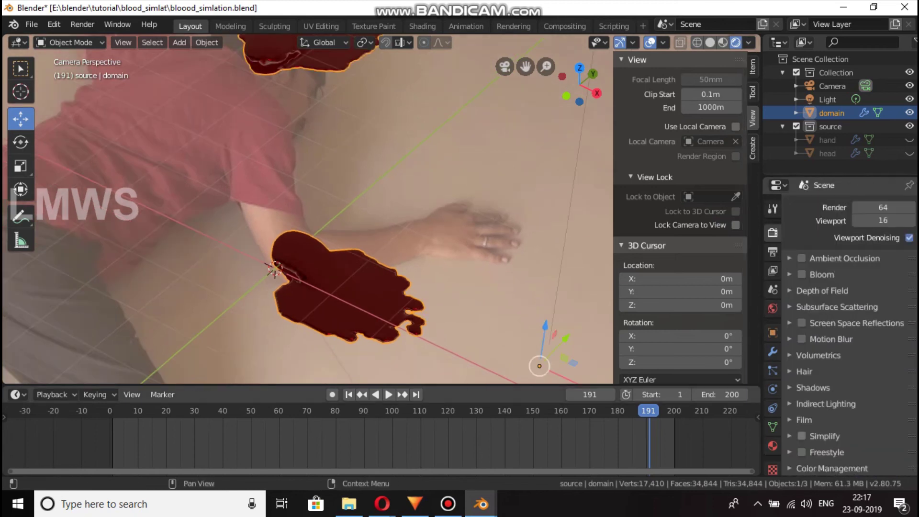
{"action": "left_click", "coordinate": [804, 419]}
{"action": "left_click", "coordinate": [895, 454]}
{"action": "left_click", "coordinate": [804, 420]}
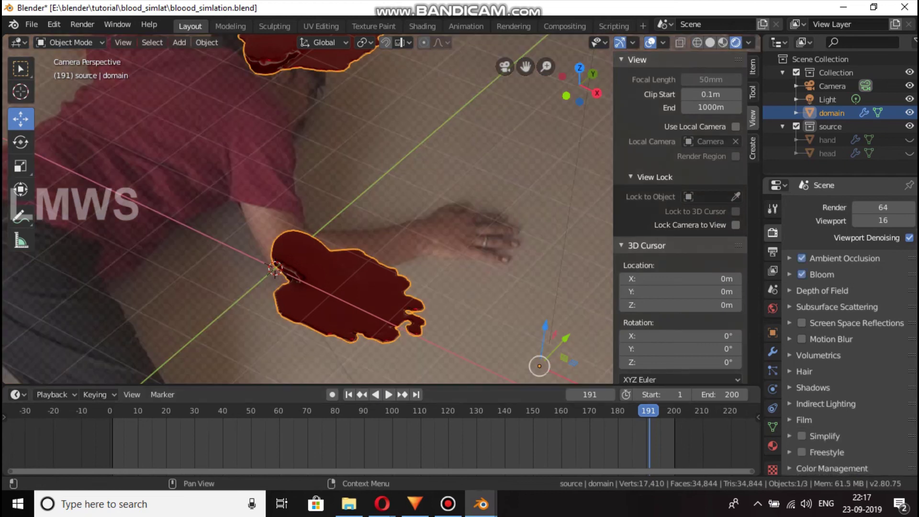
- Turn bloom off and enable ambient occlusion with a distance of 5 m and a factor of 2.00
{"action": "left_click", "coordinate": [802, 275]}
{"action": "left_click", "coordinate": [842, 258]}
{"action": "left_click", "coordinate": [873, 278]}
{"action": "type", "text": "5"}
{"action": "key", "text": "Tab"}
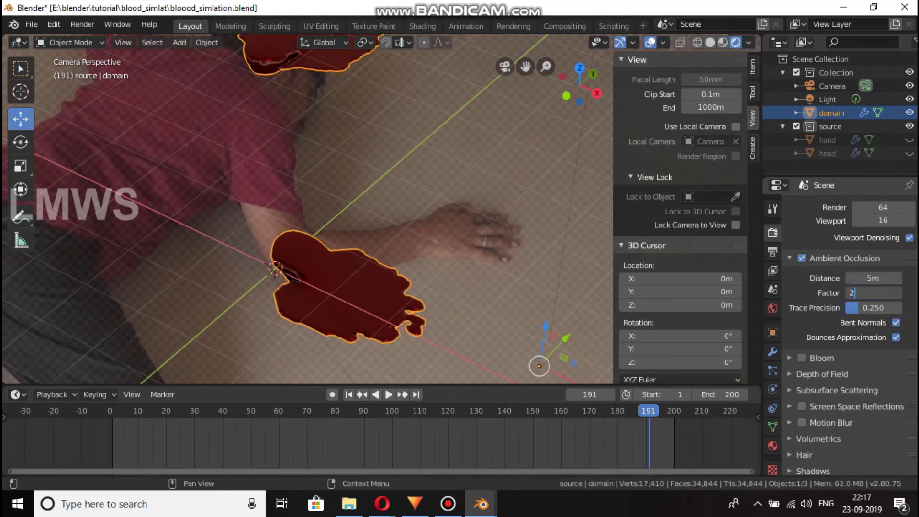
{"action": "key", "text": "Return"}
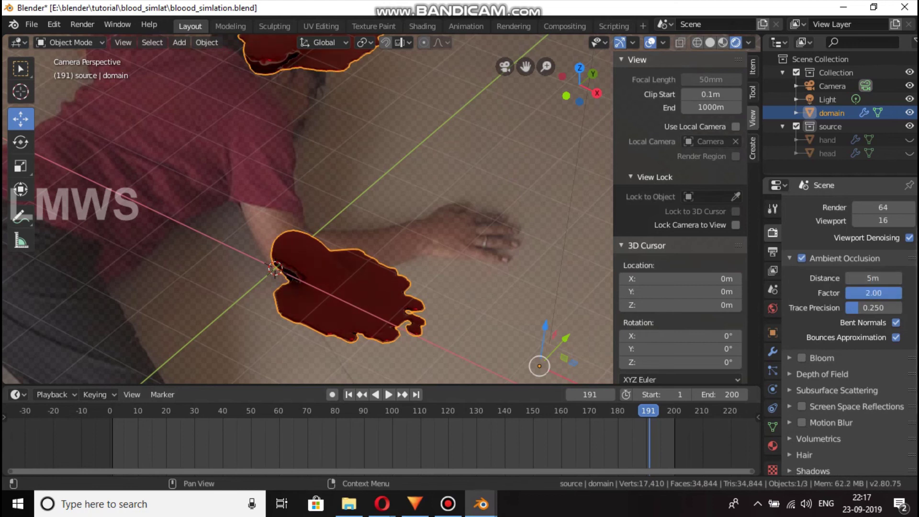
- Set the ambient occlusion factor to 1.00 and turn bloom on in the scene's render settings
{"action": "left_click", "coordinate": [873, 292]}
{"action": "key", "text": "Return"}
{"action": "scroll", "coordinate": [850, 335], "scroll_direction": "down", "scroll_amount": 4}
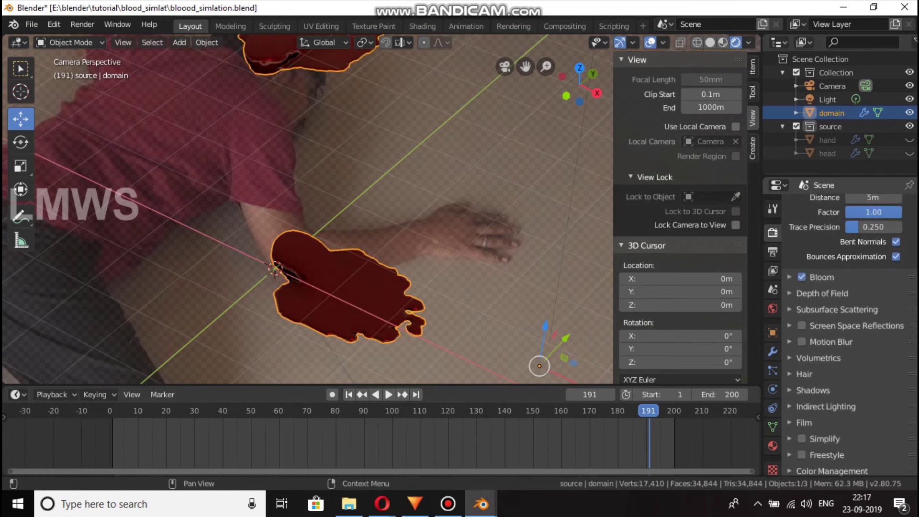
{"action": "scroll", "coordinate": [850, 334], "scroll_direction": "down", "scroll_amount": 1}
{"action": "scroll", "coordinate": [306, 210], "scroll_direction": "down", "scroll_amount": 5}
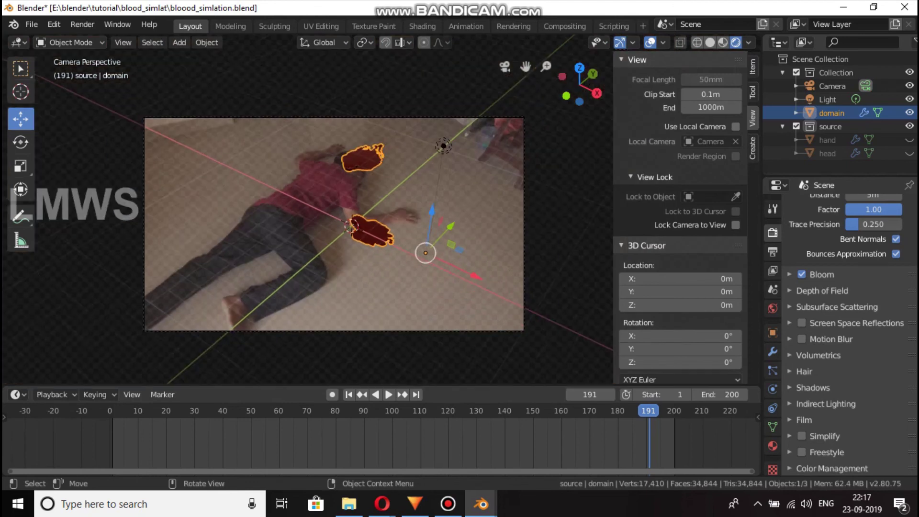
- Select the camera, turn off its background images and clear the selection
{"action": "left_click", "coordinate": [524, 225]}
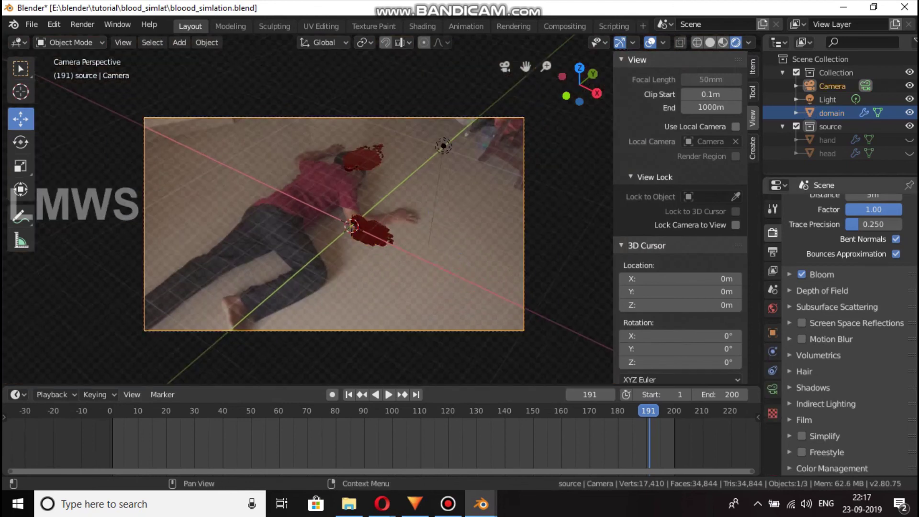
{"action": "left_click", "coordinate": [772, 389]}
{"action": "left_click", "coordinate": [801, 424]}
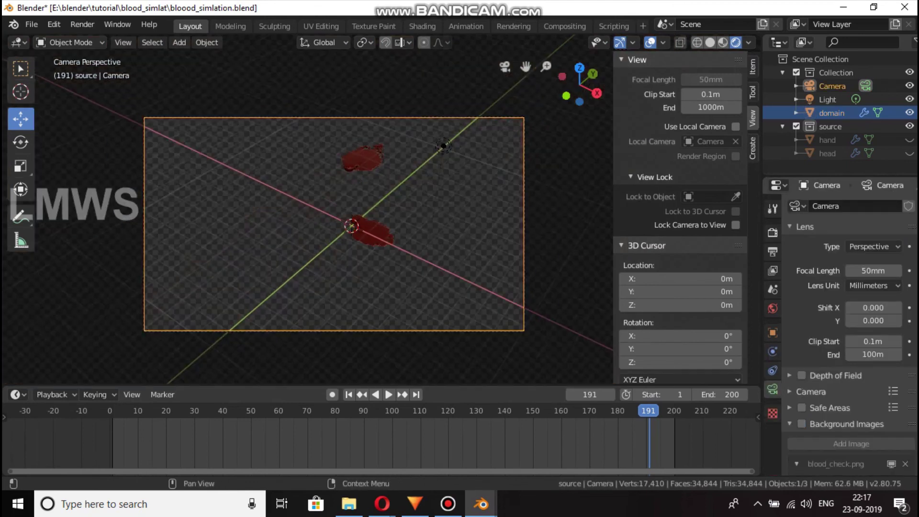
{"action": "left_click", "coordinate": [790, 423]}
{"action": "scroll", "coordinate": [335, 220], "scroll_direction": "up", "scroll_amount": 3}
{"action": "key", "text": "alt+a"}
{"action": "scroll", "coordinate": [325, 227], "scroll_direction": "down", "scroll_amount": 2}
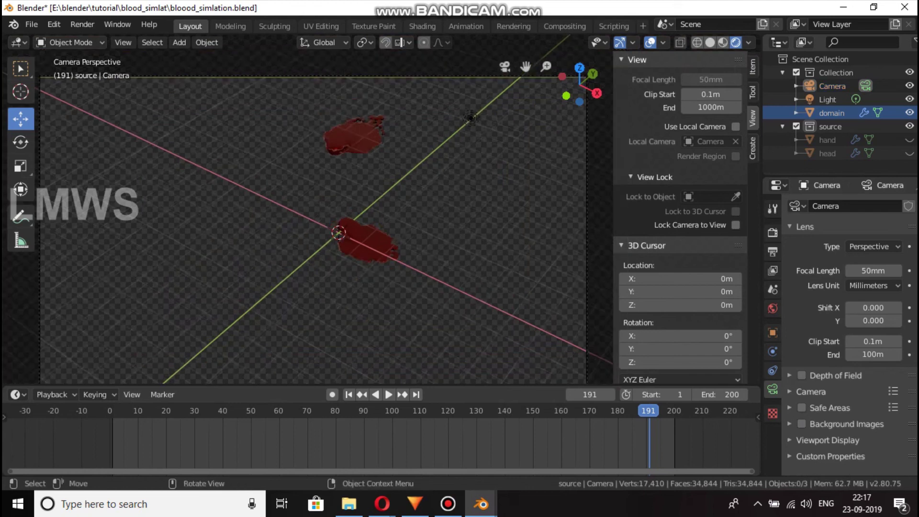
- Set the render output to 25 fps with a resolution of 1280 × 720 px
{"action": "left_click", "coordinate": [772, 232]}
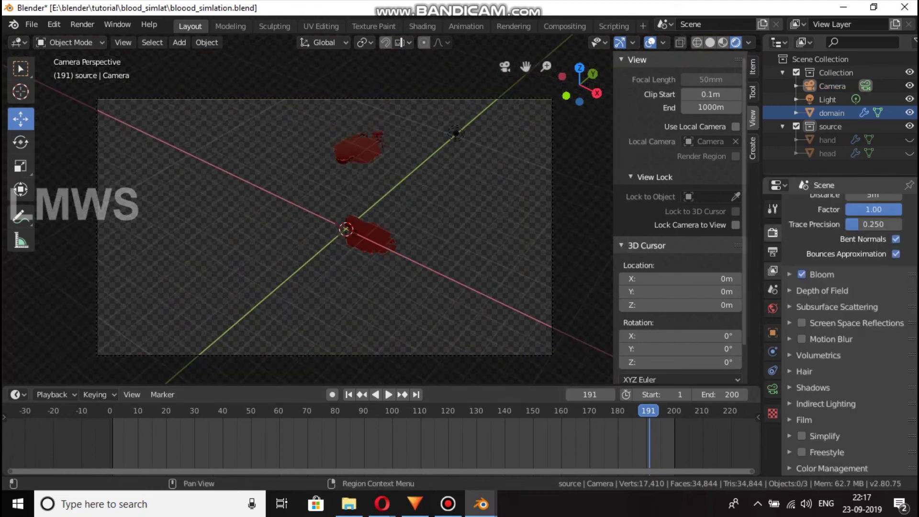
{"action": "left_click", "coordinate": [772, 251]}
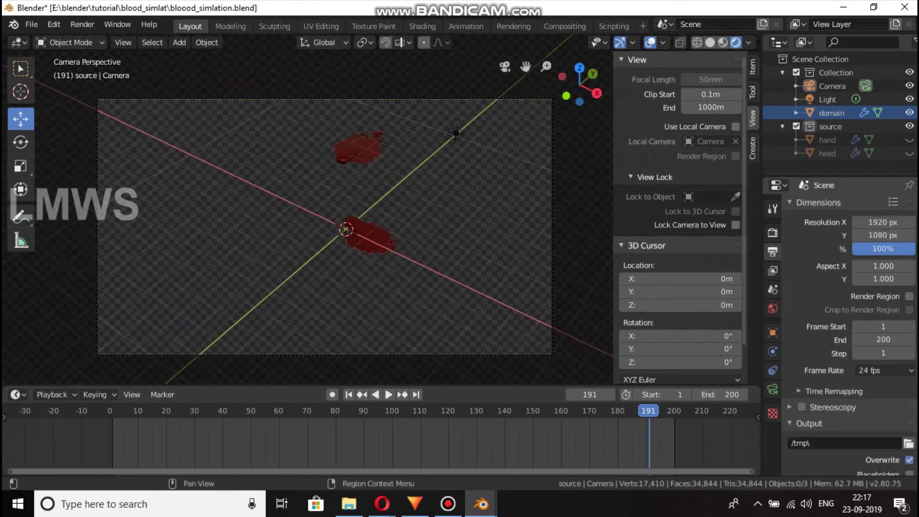
{"action": "left_click", "coordinate": [882, 370]}
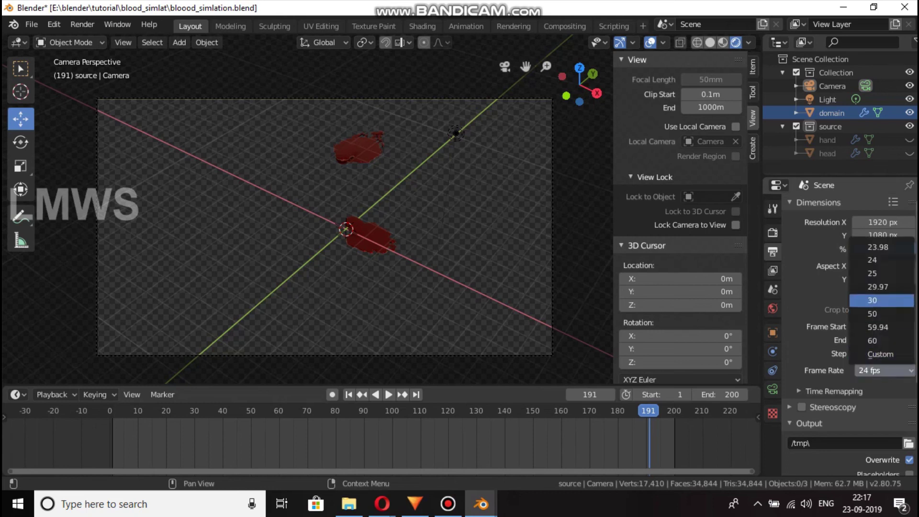
{"action": "left_click", "coordinate": [880, 273]}
{"action": "left_click", "coordinate": [882, 222]}
{"action": "type", "text": "1280"}
{"action": "key", "text": "Tab"}
{"action": "type", "text": "720"}
{"action": "key", "text": "Return"}
- Create a folder named blood_img_seq inside the marana_kal project folder and set it as the render output path
{"action": "left_click", "coordinate": [908, 442]}
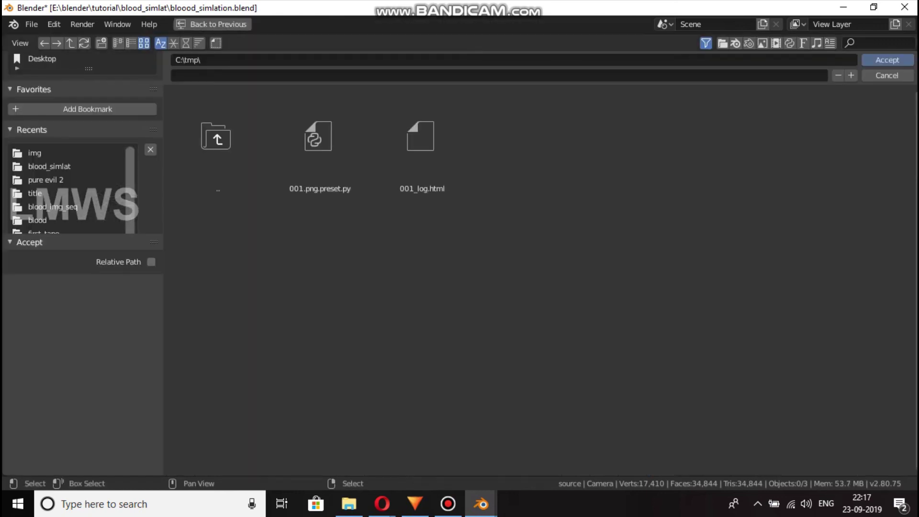
{"action": "left_click", "coordinate": [35, 152]}
{"action": "left_click", "coordinate": [216, 141]}
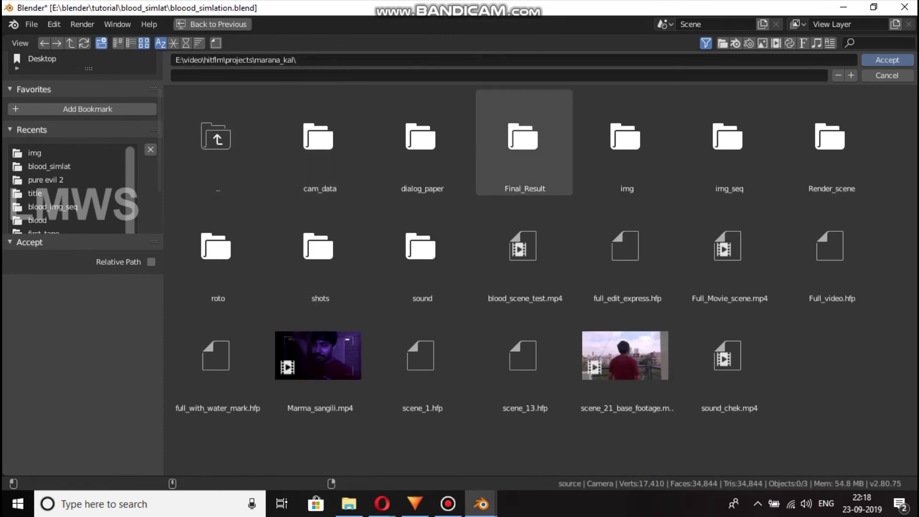
{"action": "left_click", "coordinate": [100, 43]}
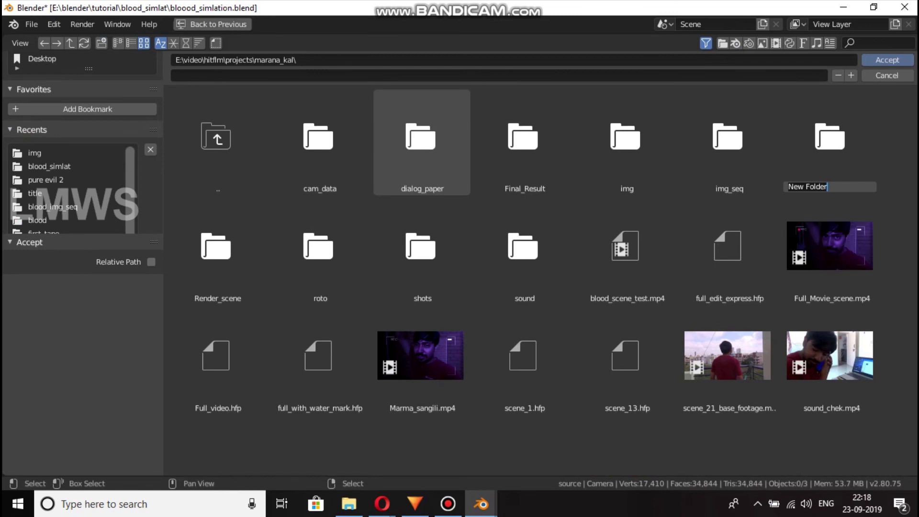
{"action": "type", "text": "blood_img_seq"}
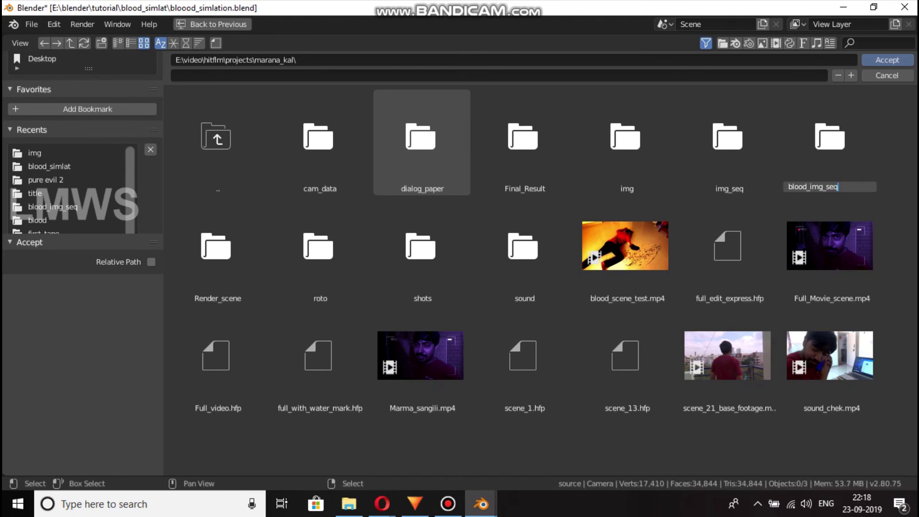
{"action": "key", "text": "Return"}
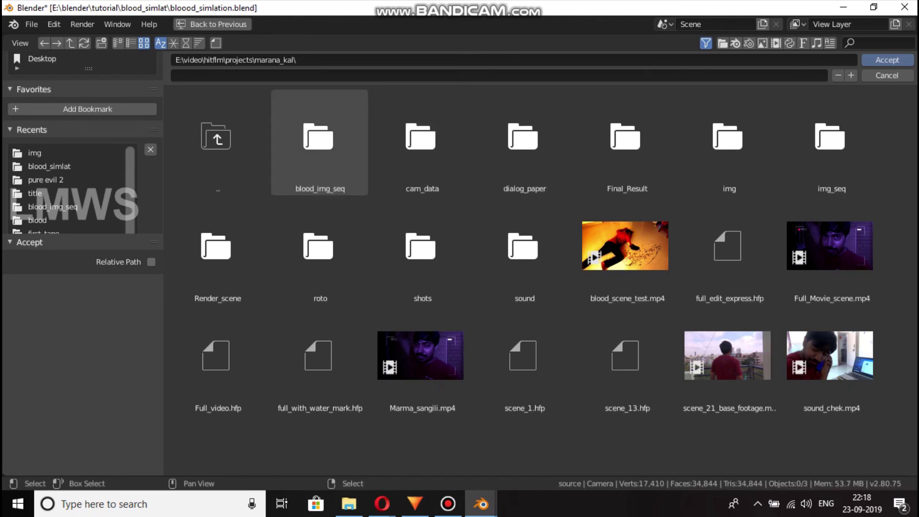
{"action": "double_click", "coordinate": [320, 143]}
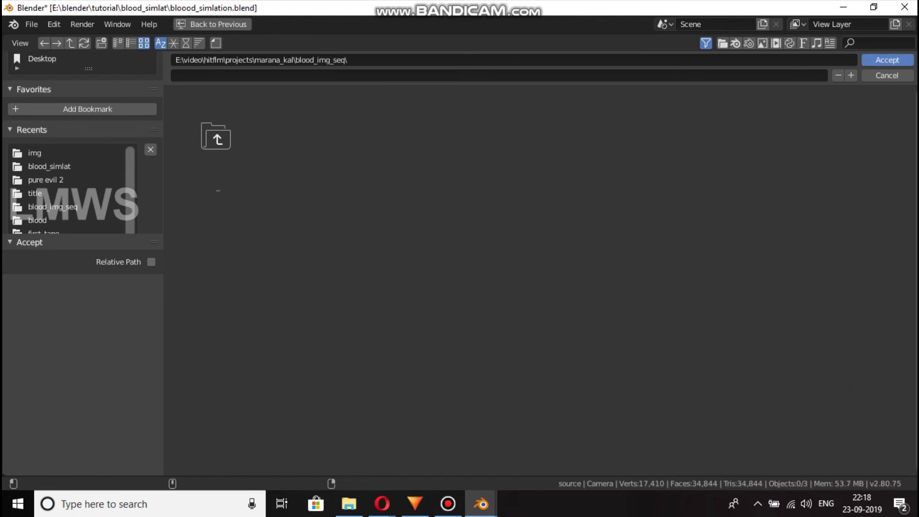
{"action": "left_click", "coordinate": [887, 60]}
- Review the render's film settings and the output file format, color mode and depth
{"action": "left_click", "coordinate": [82, 24]}
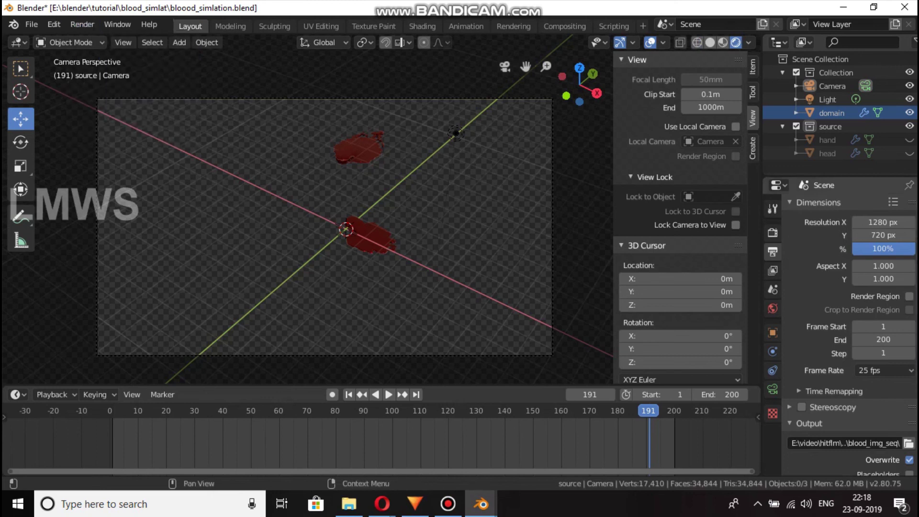
{"action": "left_click", "coordinate": [772, 233]}
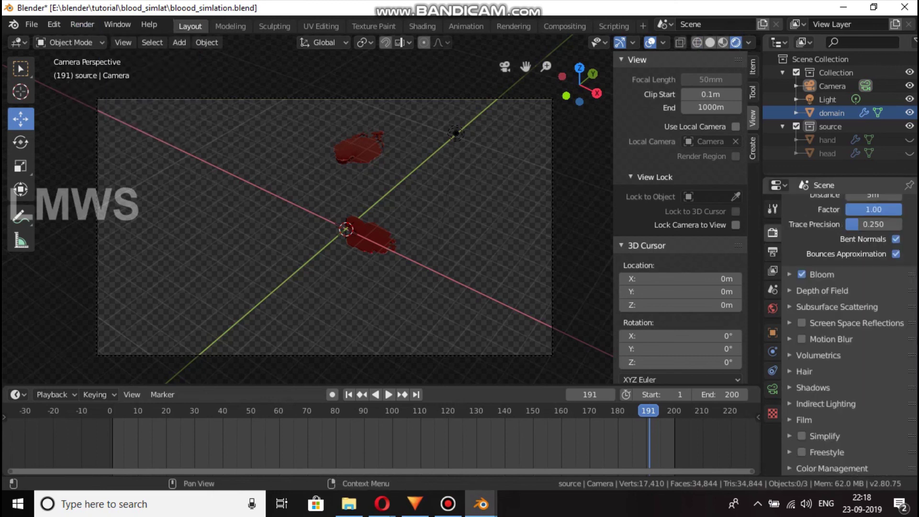
{"action": "left_click", "coordinate": [804, 419]}
{"action": "left_click", "coordinate": [804, 420]}
{"action": "left_click", "coordinate": [772, 270]}
{"action": "left_click", "coordinate": [772, 251]}
{"action": "scroll", "coordinate": [844, 309], "scroll_direction": "down", "scroll_amount": 5}
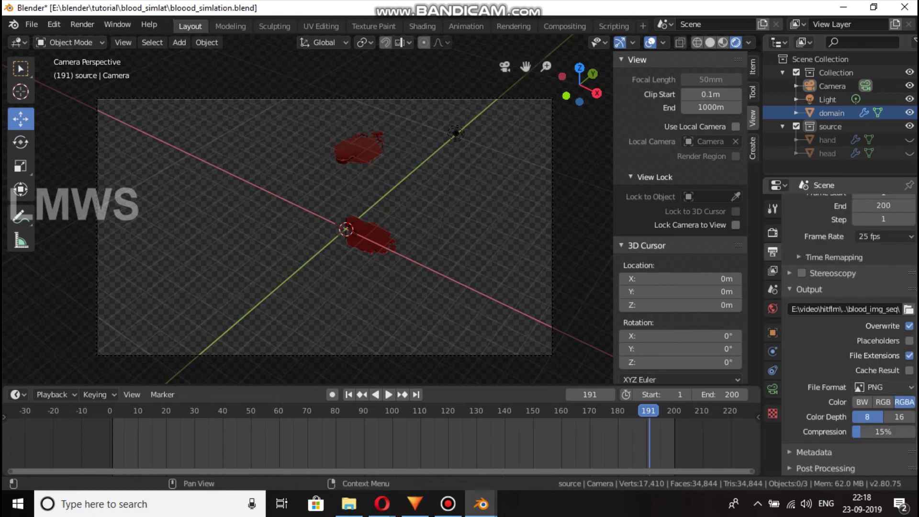
{"action": "left_click", "coordinate": [448, 503]}
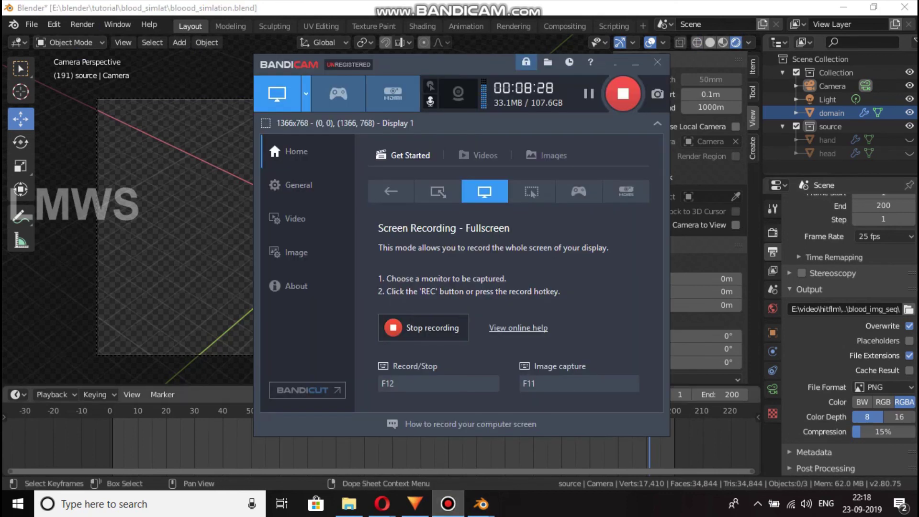
{"action": "left_click", "coordinate": [642, 62]}
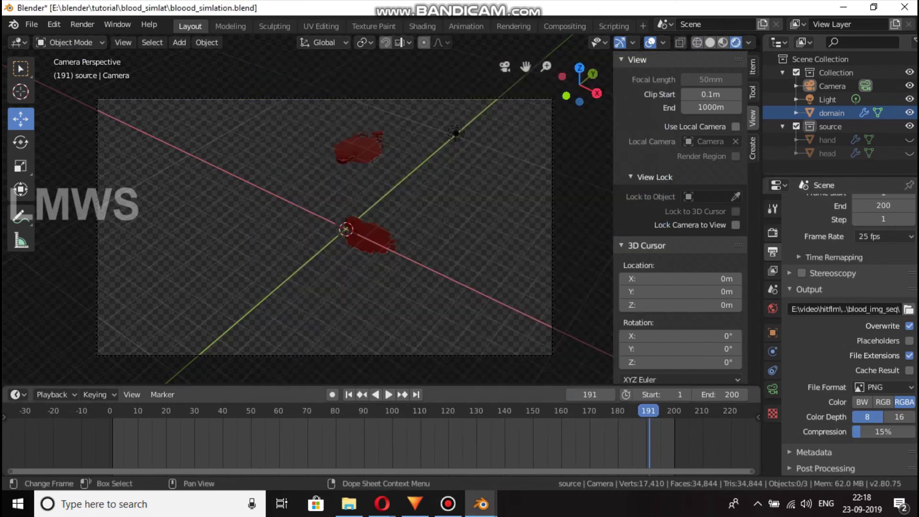
- Play the blood simulation from the first frame and stop the playback
{"action": "key", "text": "shift+Left"}
{"action": "key", "text": "space"}
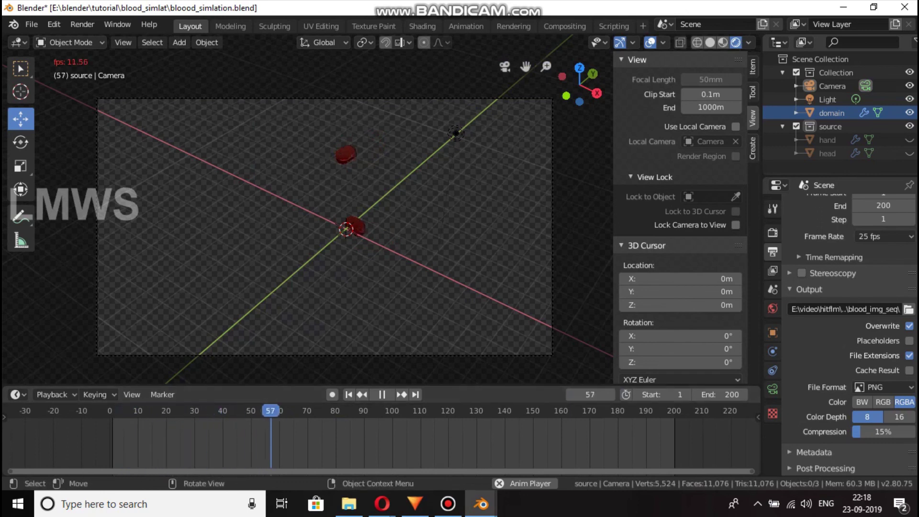
{"action": "key", "text": "space"}
- Switch to HitFilm Express and look at the media import options, including Image Sequence
{"action": "left_click", "coordinate": [414, 504]}
{"action": "scroll", "coordinate": [188, 228], "scroll_direction": "up", "scroll_amount": 3}
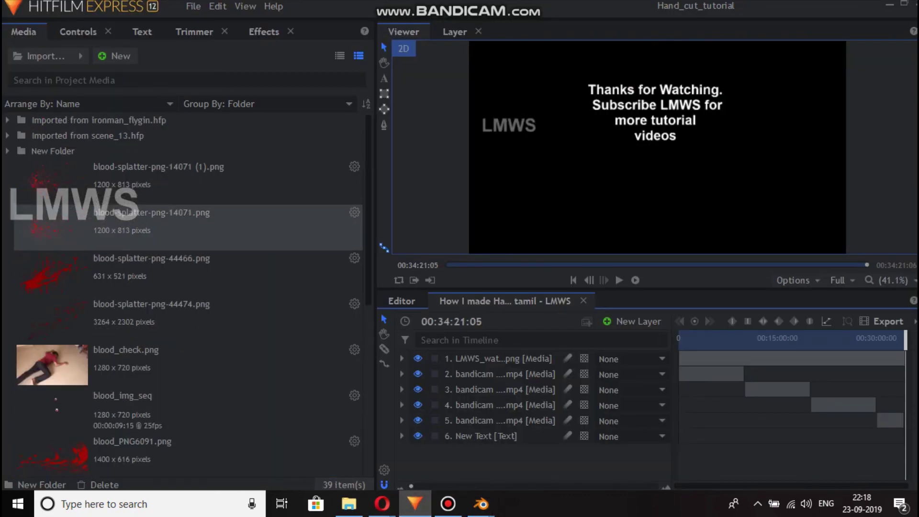
{"action": "left_click", "coordinate": [80, 56]}
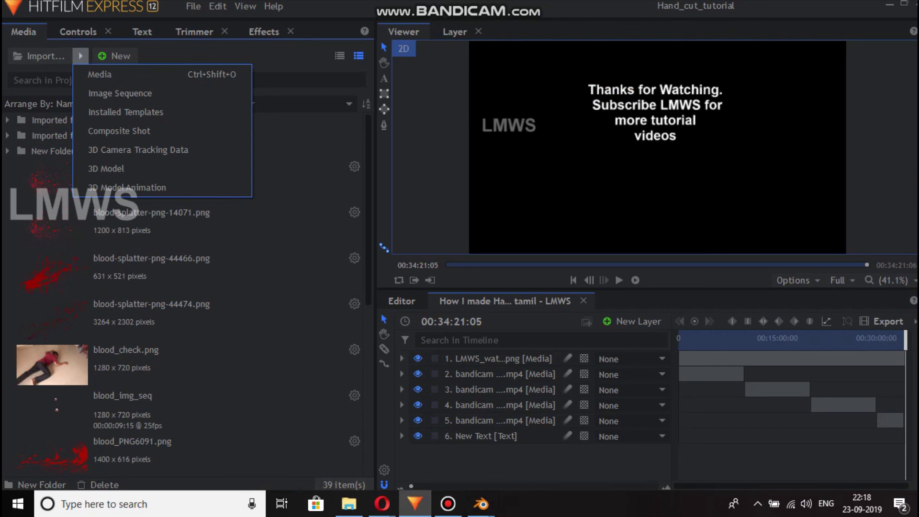
- Close the timeline of the hand cut tutorial composite shot and open the Main_scene composite shot
{"action": "left_click", "coordinate": [7, 151]}
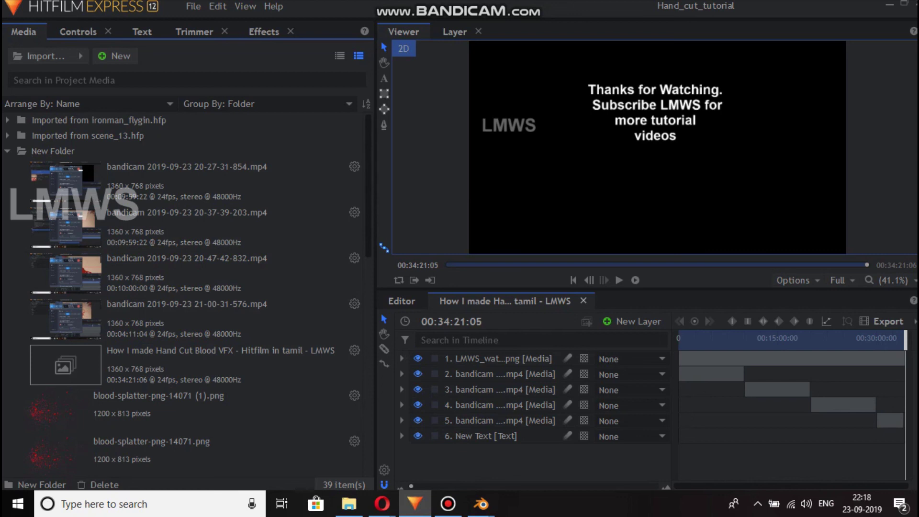
{"action": "left_click", "coordinate": [583, 301]}
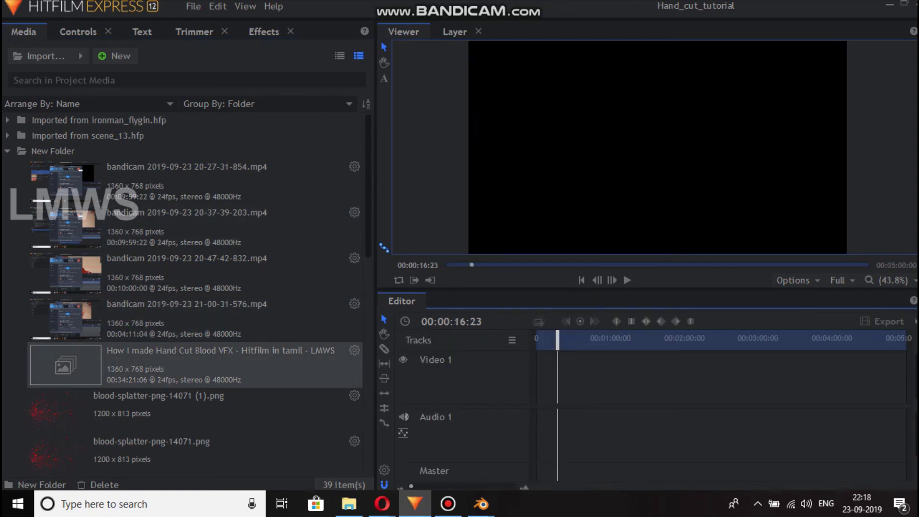
{"action": "scroll", "coordinate": [186, 362], "scroll_direction": "down", "scroll_amount": 5}
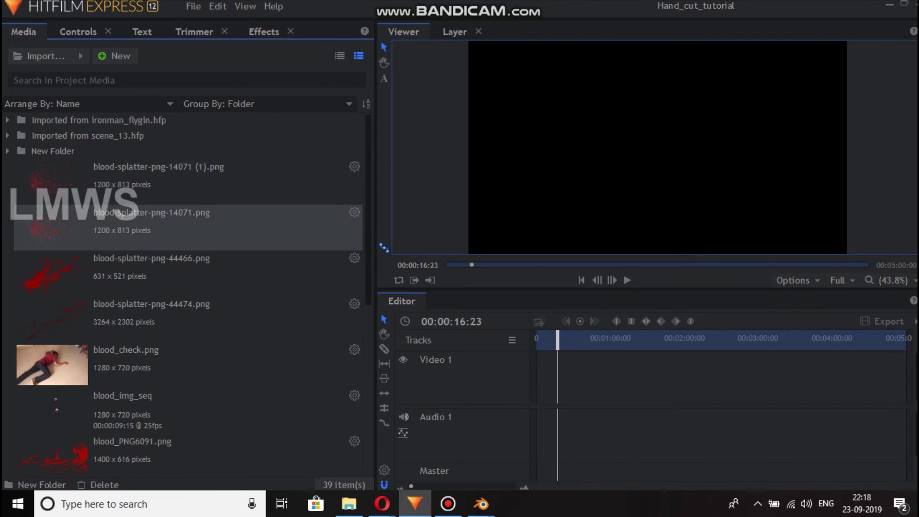
{"action": "scroll", "coordinate": [187, 362], "scroll_direction": "down", "scroll_amount": 5}
{"action": "left_click", "coordinate": [188, 317]}
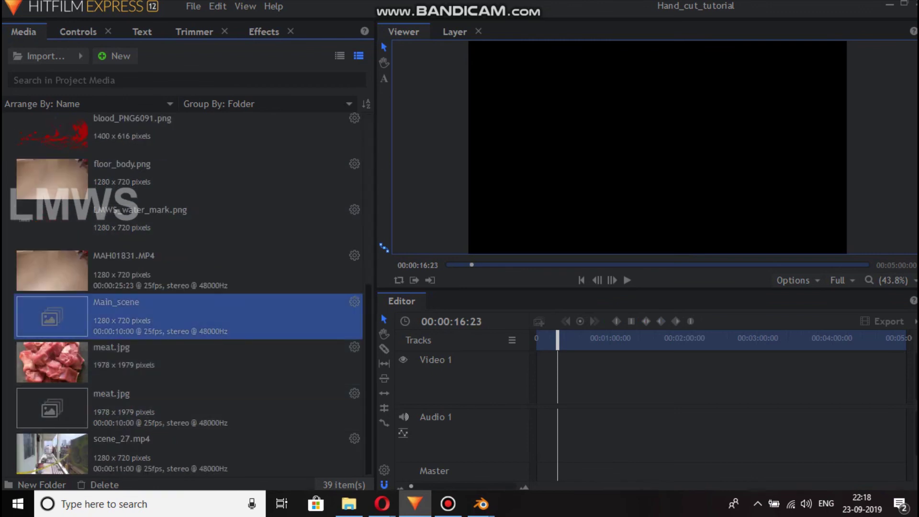
{"action": "double_click", "coordinate": [189, 316]}
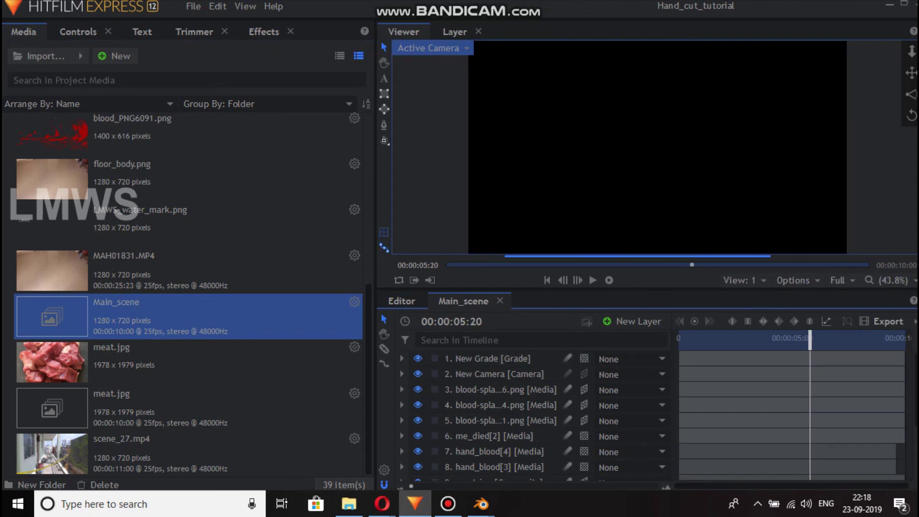
- Move the Main_scene playhead to 00:00:01:13 and examine the composited blood around the body
{"action": "left_click", "coordinate": [709, 339]}
{"action": "left_click_drag", "start_coordinate": [708, 340], "coordinate": [713, 339]}
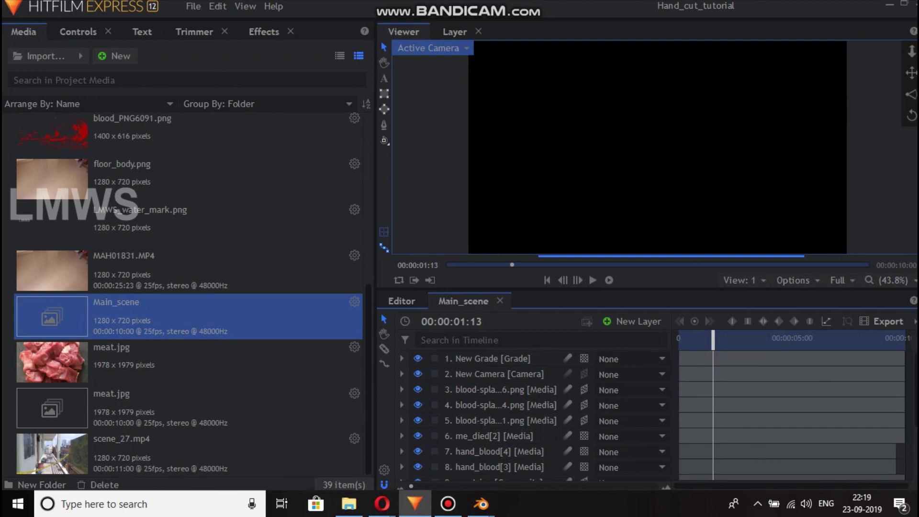
{"action": "key", "text": "alt+Tab"}
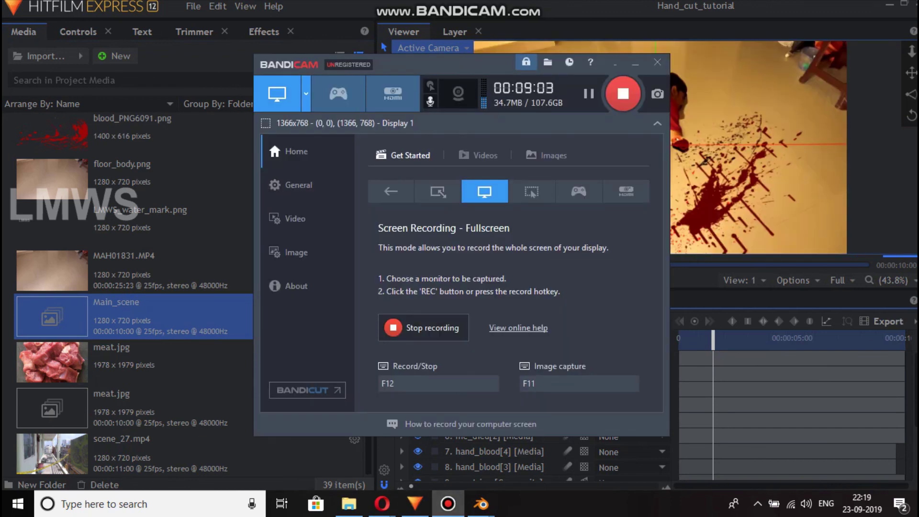
{"action": "key", "text": "alt+Tab"}
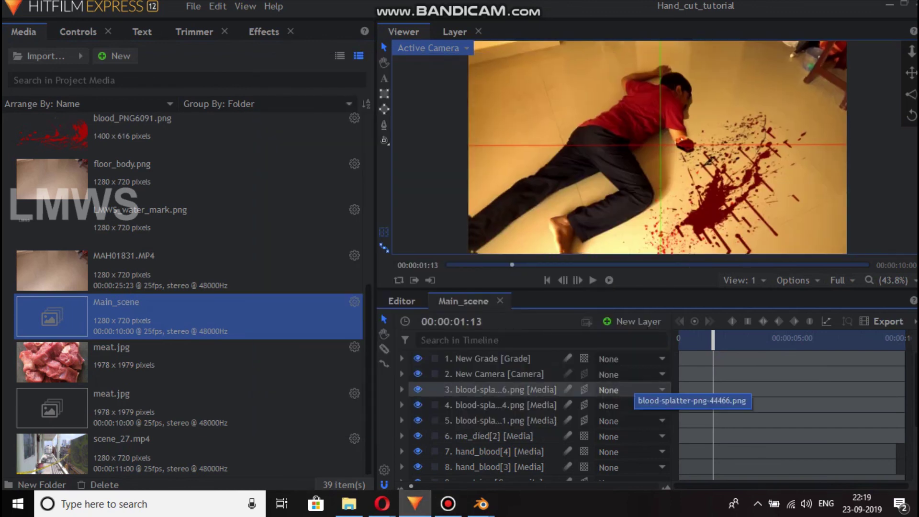